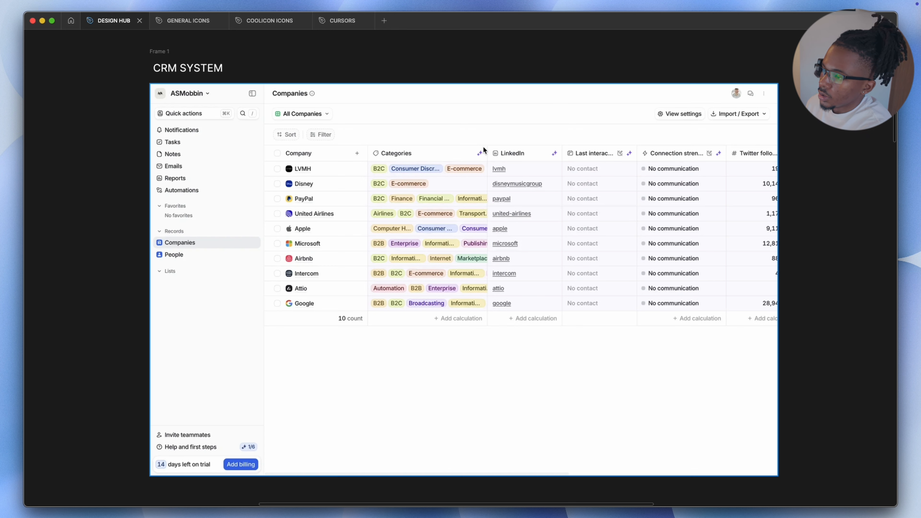
Examine the Attio Companies screenshot and the neighbouring reference screens on the canvas
{"action": "scroll", "coordinate": [460, 147], "scroll_direction": "down", "scroll_amount": 1}
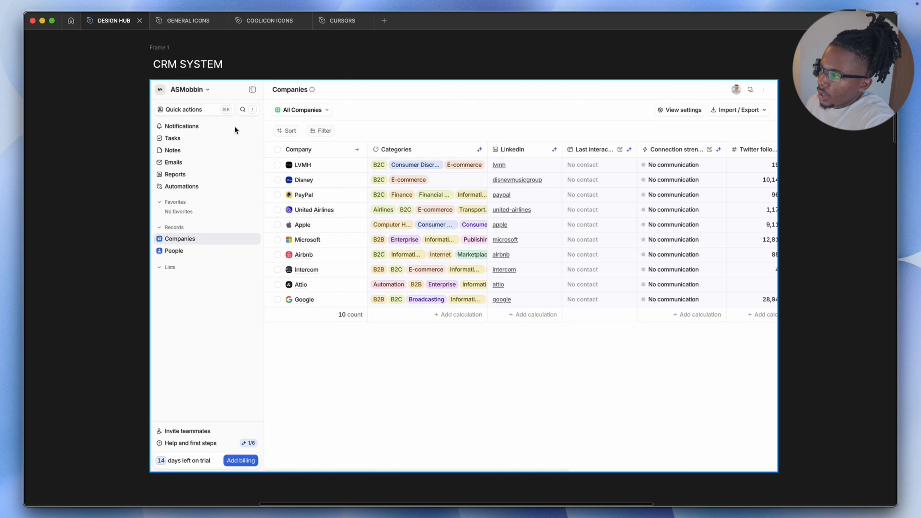
{"action": "scroll", "coordinate": [234, 127], "scroll_direction": "left", "scroll_amount": 1}
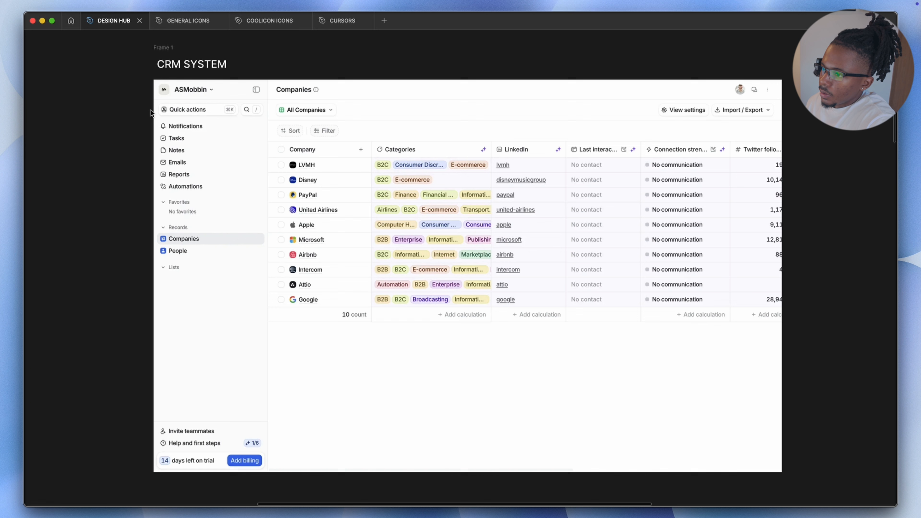
{"action": "scroll", "coordinate": [255, 378], "scroll_direction": "right", "scroll_amount": 5}
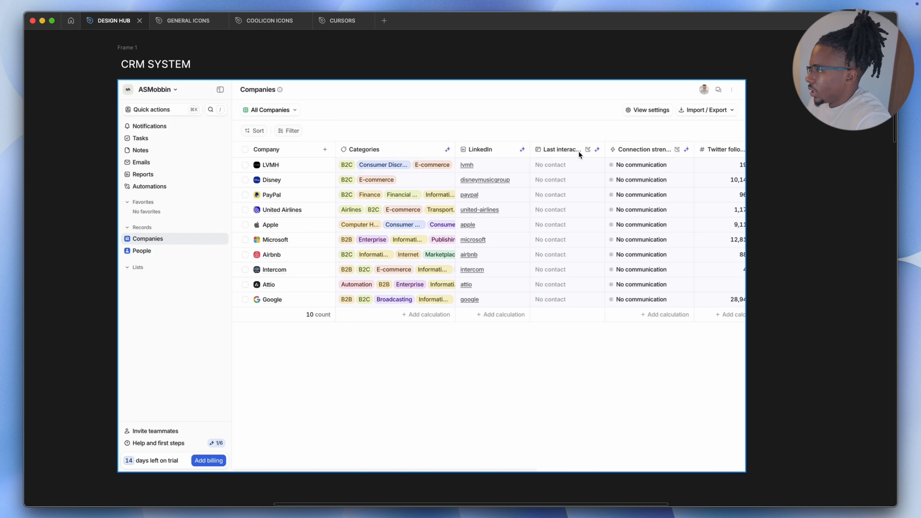
{"action": "scroll", "coordinate": [656, 155], "scroll_direction": "right", "scroll_amount": 1}
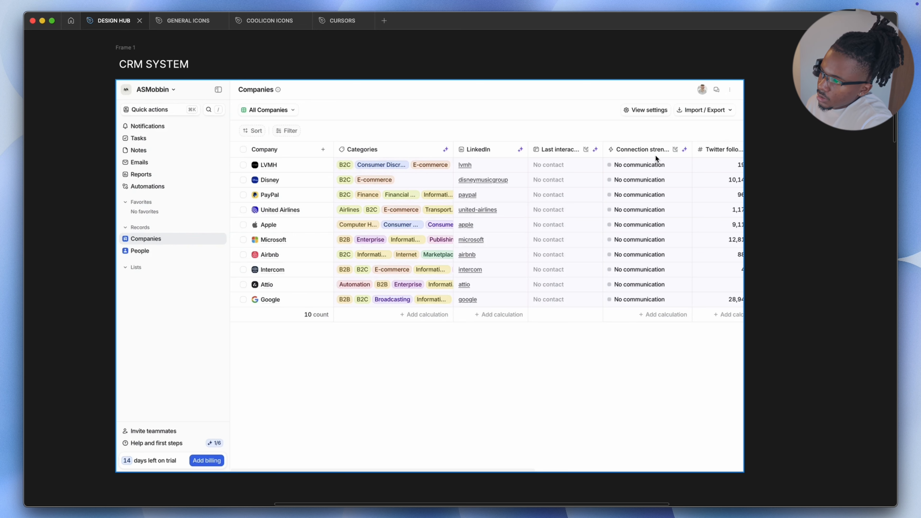
{"action": "scroll", "coordinate": [111, 88], "scroll_direction": "left", "scroll_amount": 3}
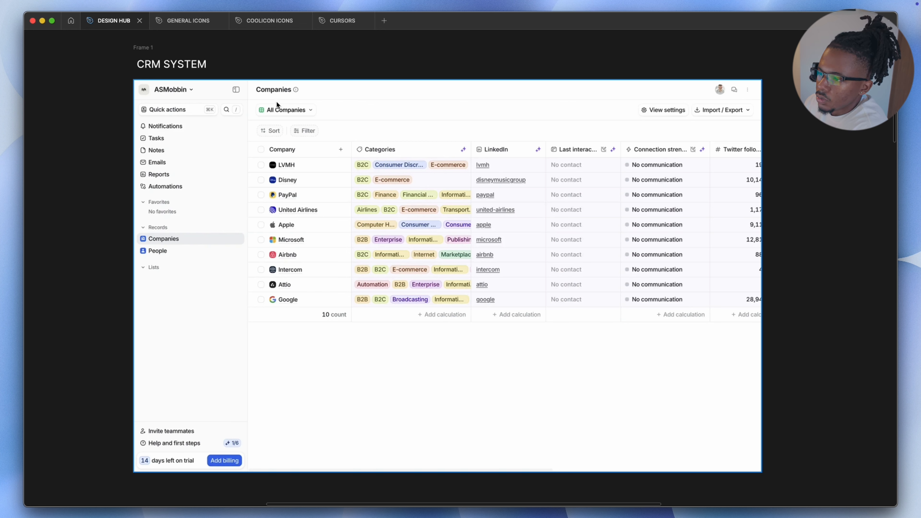
{"action": "left_click", "coordinate": [290, 90]}
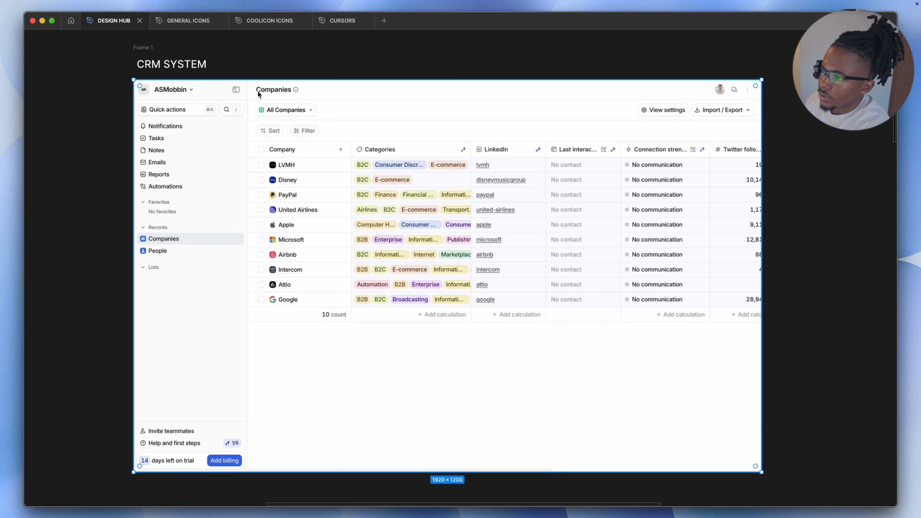
{"action": "scroll", "coordinate": [259, 85], "scroll_direction": "up", "scroll_amount": 5}
{"action": "scroll", "coordinate": [265, 86], "scroll_direction": "up", "scroll_amount": 3}
{"action": "scroll", "coordinate": [308, 111], "scroll_direction": "down", "scroll_amount": 5}
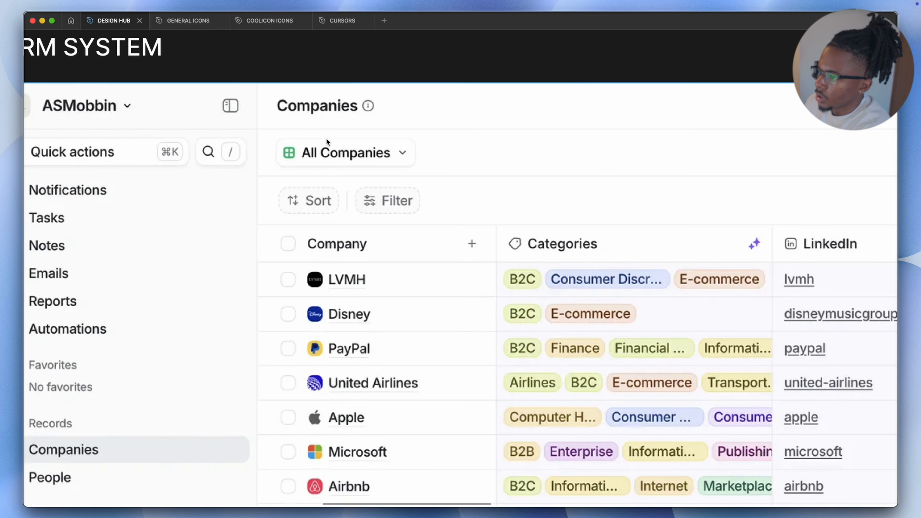
{"action": "scroll", "coordinate": [354, 152], "scroll_direction": "up", "scroll_amount": 5}
{"action": "scroll", "coordinate": [355, 155], "scroll_direction": "down", "scroll_amount": 10}
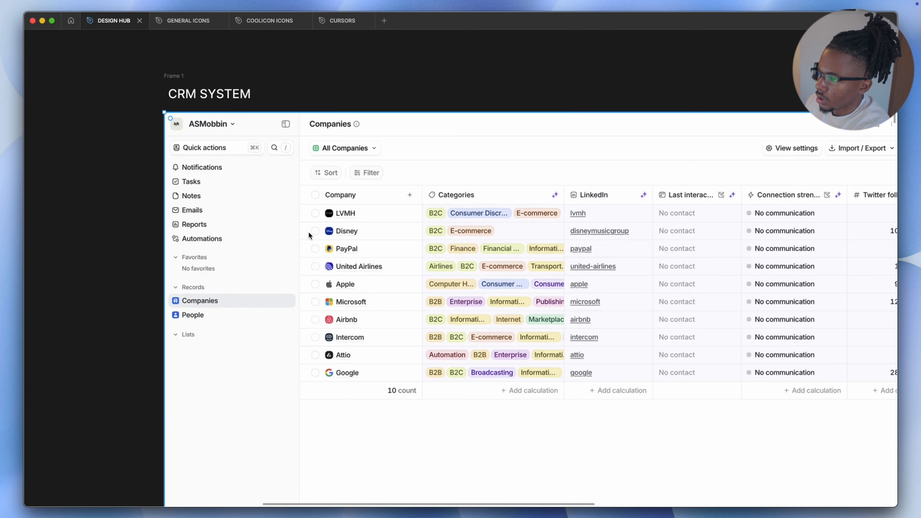
{"action": "scroll", "coordinate": [334, 193], "scroll_direction": "up", "scroll_amount": 5}
{"action": "scroll", "coordinate": [379, 210], "scroll_direction": "down", "scroll_amount": 5}
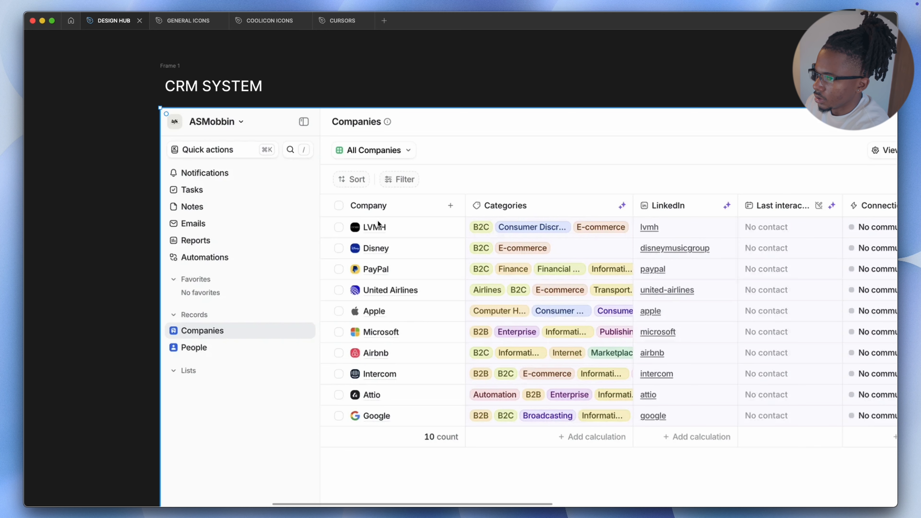
{"action": "scroll", "coordinate": [419, 154], "scroll_direction": "right", "scroll_amount": 3}
{"action": "scroll", "coordinate": [387, 152], "scroll_direction": "down", "scroll_amount": 2}
{"action": "scroll", "coordinate": [395, 151], "scroll_direction": "down", "scroll_amount": 1}
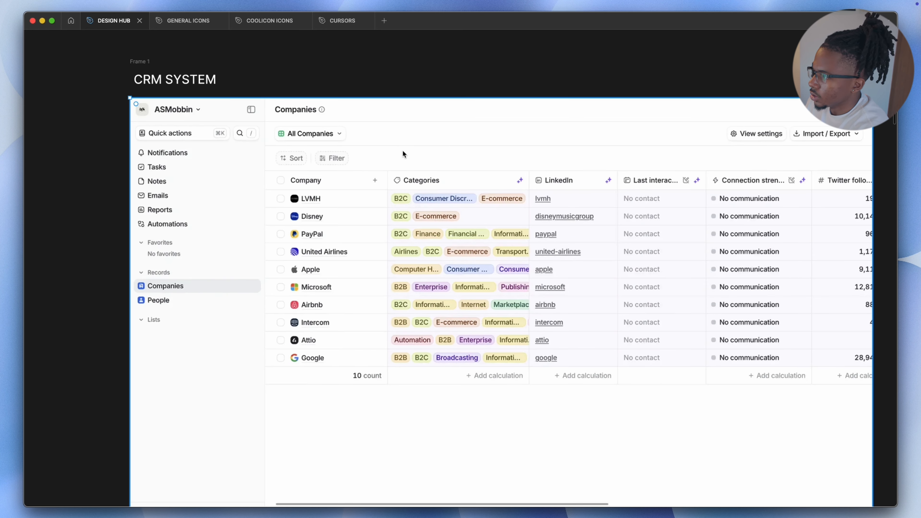
{"action": "scroll", "coordinate": [406, 147], "scroll_direction": "right", "scroll_amount": 1}
{"action": "scroll", "coordinate": [402, 148], "scroll_direction": "down", "scroll_amount": 1}
{"action": "scroll", "coordinate": [410, 150], "scroll_direction": "right", "scroll_amount": 2}
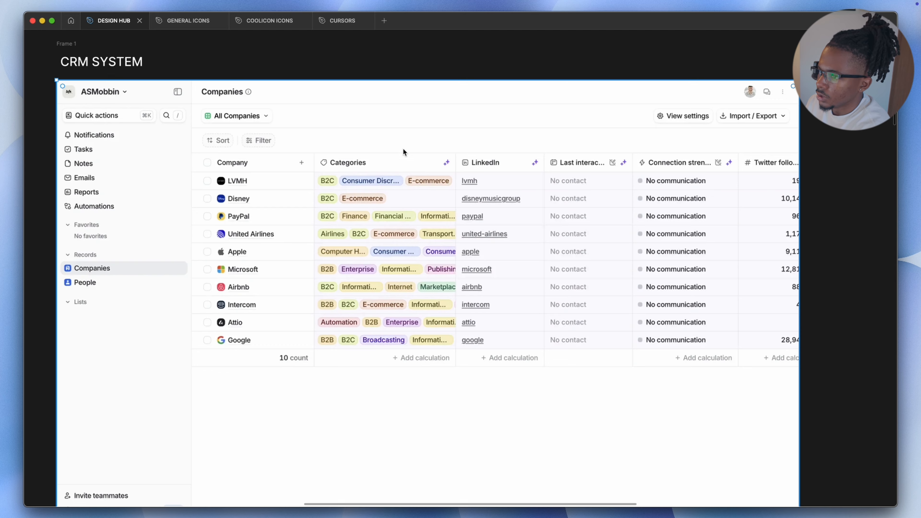
{"action": "scroll", "coordinate": [377, 167], "scroll_direction": "down", "scroll_amount": 2}
{"action": "scroll", "coordinate": [290, 218], "scroll_direction": "up", "scroll_amount": 3}
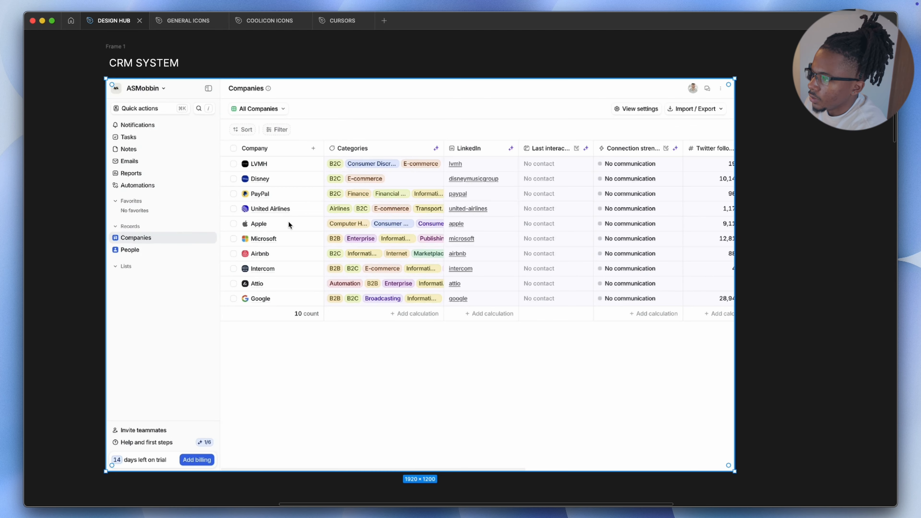
{"action": "scroll", "coordinate": [437, 135], "scroll_direction": "right", "scroll_amount": 1}
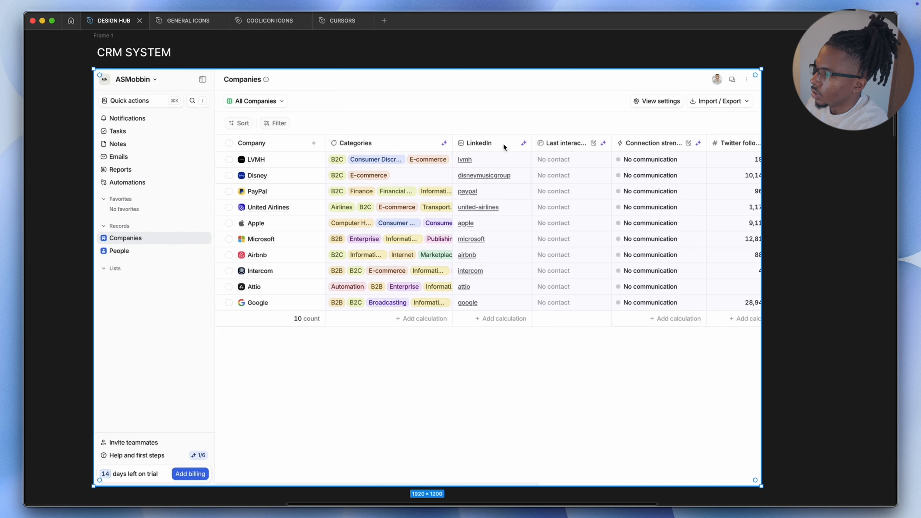
{"action": "scroll", "coordinate": [454, 191], "scroll_direction": "up", "scroll_amount": 2}
{"action": "scroll", "coordinate": [335, 175], "scroll_direction": "down", "scroll_amount": 4}
{"action": "scroll", "coordinate": [413, 166], "scroll_direction": "left", "scroll_amount": 1}
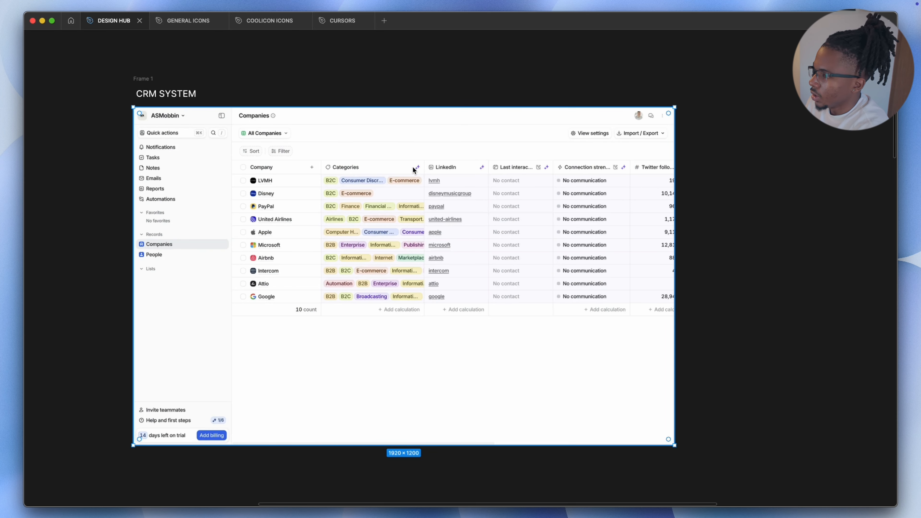
{"action": "scroll", "coordinate": [359, 181], "scroll_direction": "up", "scroll_amount": 2}
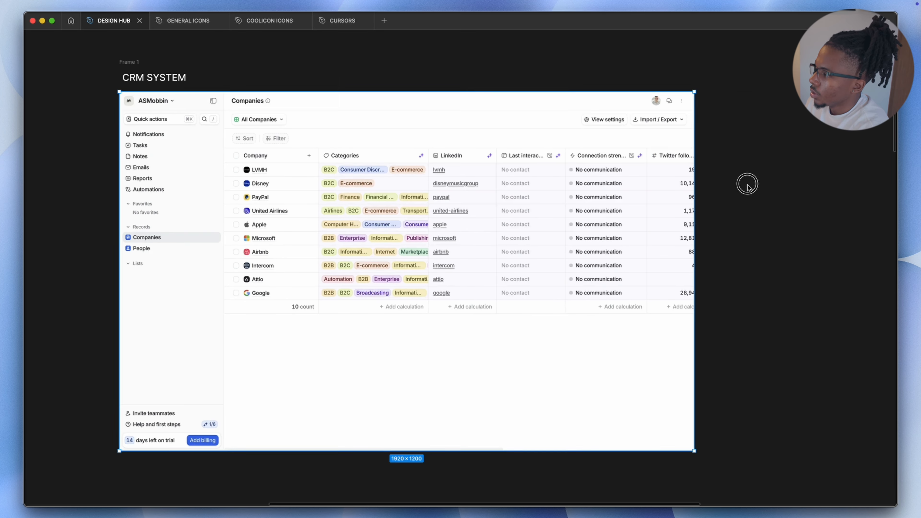
{"action": "scroll", "coordinate": [168, 177], "scroll_direction": "left", "scroll_amount": 1}
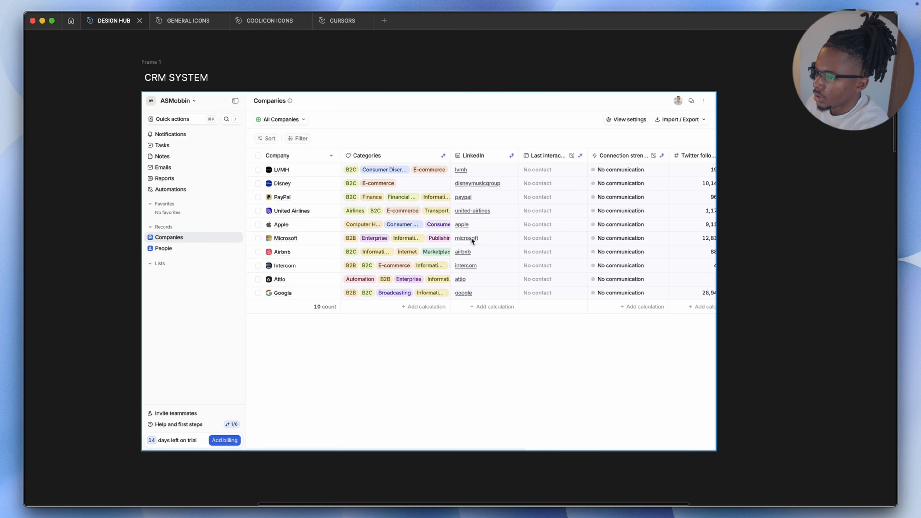
{"action": "scroll", "coordinate": [471, 239], "scroll_direction": "down", "scroll_amount": 5}
{"action": "scroll", "coordinate": [342, 354], "scroll_direction": "up", "scroll_amount": 5}
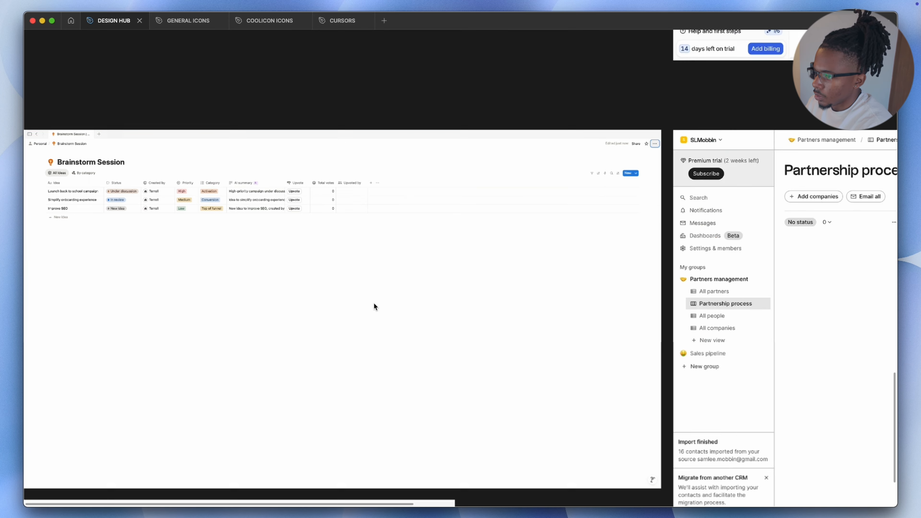
{"action": "scroll", "coordinate": [348, 218], "scroll_direction": "up", "scroll_amount": 3}
{"action": "scroll", "coordinate": [400, 185], "scroll_direction": "left", "scroll_amount": 3}
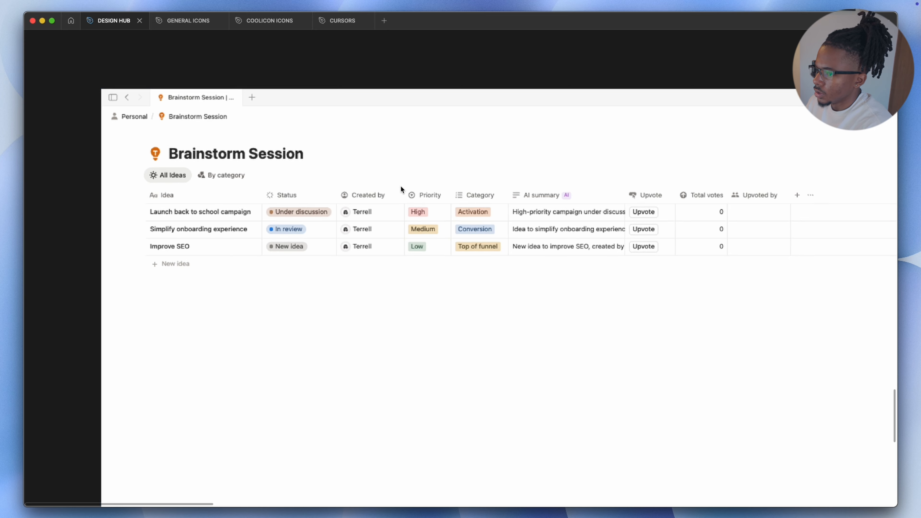
{"action": "scroll", "coordinate": [764, 211], "scroll_direction": "right", "scroll_amount": 1}
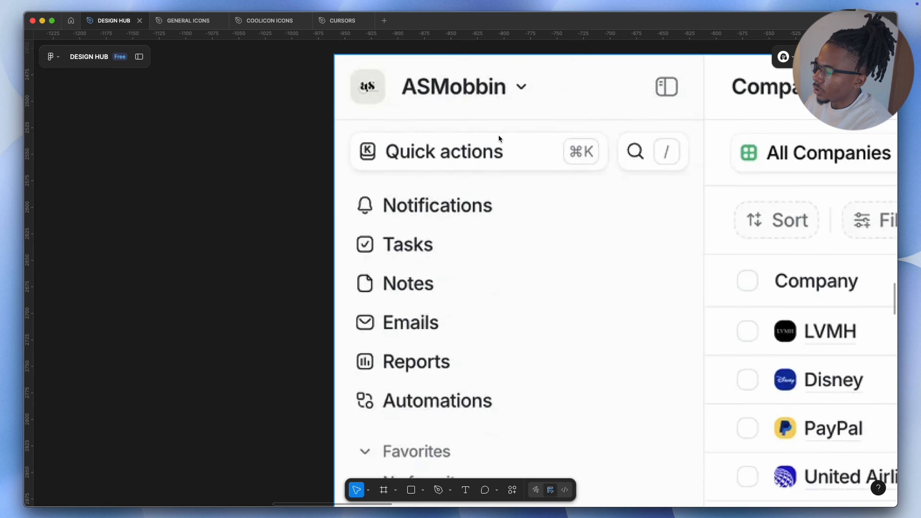
{"action": "scroll", "coordinate": [500, 136], "scroll_direction": "up", "scroll_amount": 2}
{"action": "scroll", "coordinate": [510, 185], "scroll_direction": "down", "scroll_amount": 4}
{"action": "scroll", "coordinate": [510, 191], "scroll_direction": "down", "scroll_amount": 4}
{"action": "scroll", "coordinate": [504, 167], "scroll_direction": "up", "scroll_amount": 3}
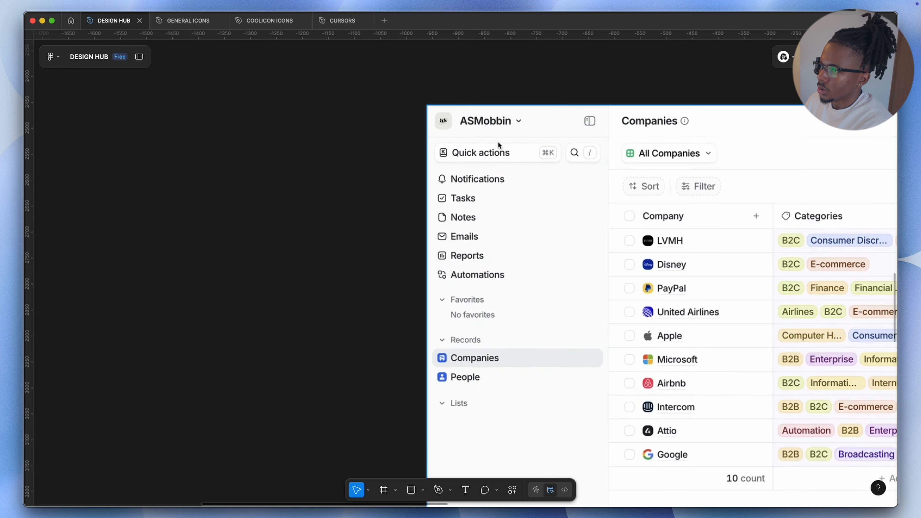
Paste the Apollo sidebar frame onto the canvas and move it beside the Attio screenshot
{"action": "left_click", "coordinate": [139, 56]}
{"action": "scroll", "coordinate": [349, 195], "scroll_direction": "down", "scroll_amount": 5}
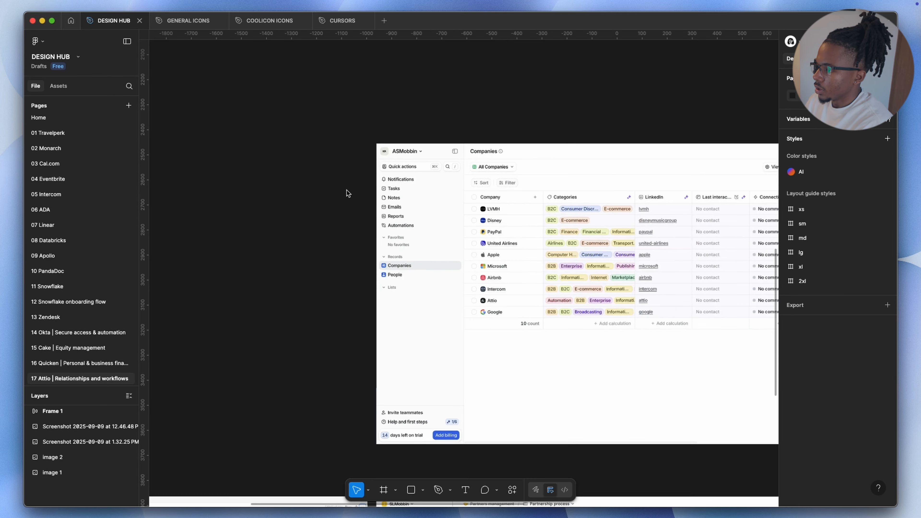
{"action": "scroll", "coordinate": [320, 200], "scroll_direction": "left", "scroll_amount": 2}
{"action": "key", "text": "super+v"}
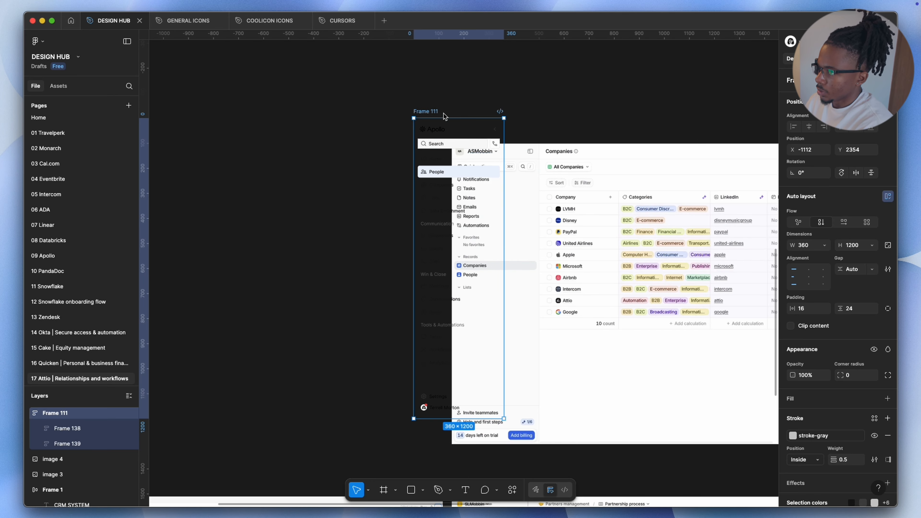
{"action": "left_click_drag", "start_coordinate": [427, 118], "coordinate": [353, 138]}
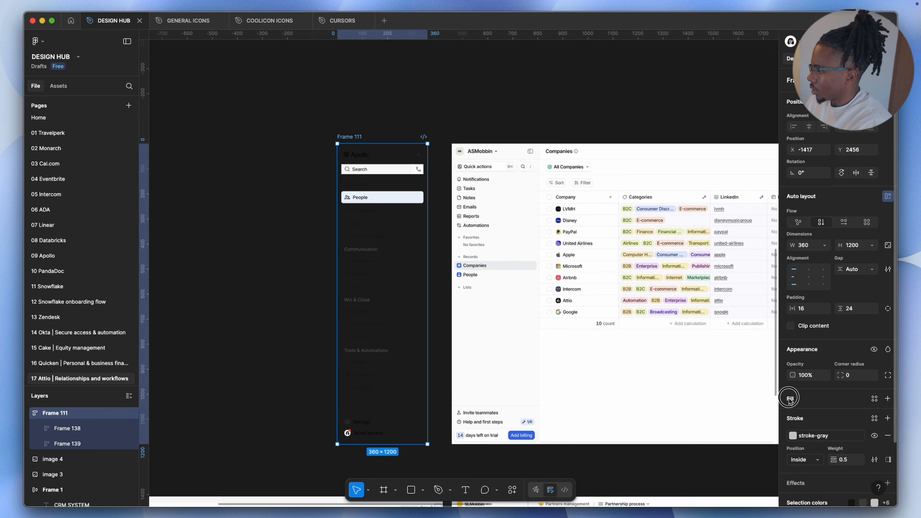
{"action": "left_click", "coordinate": [790, 399]}
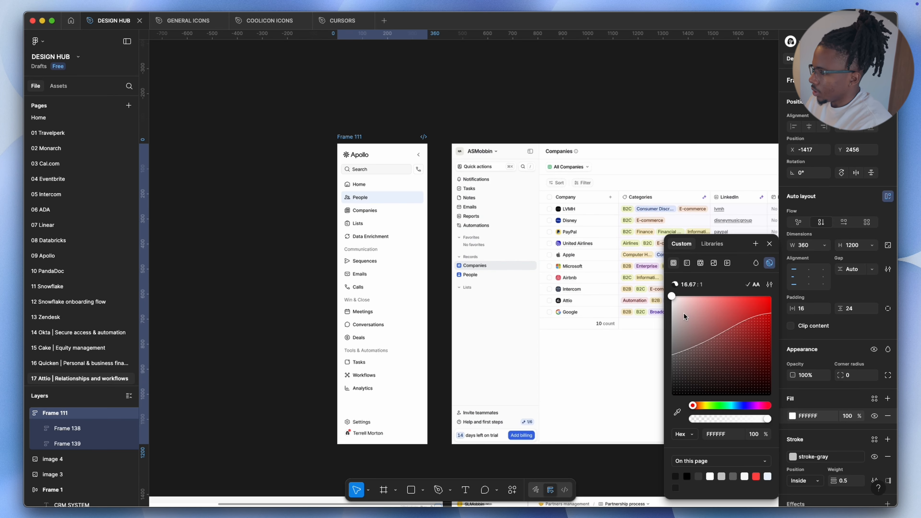
Rename the first navigation item in the pasted sidebar to Notifications
{"action": "type", "text": "Notifications"}
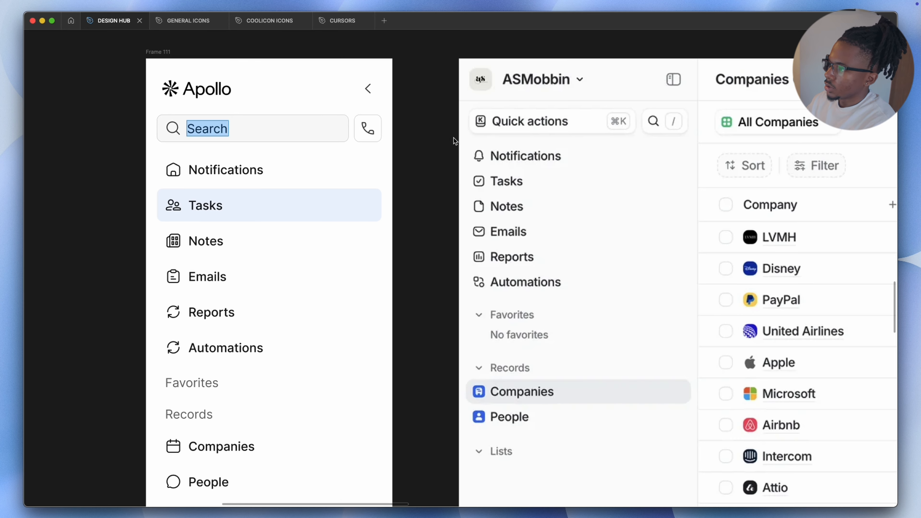
{"action": "scroll", "coordinate": [466, 127], "scroll_direction": "down", "scroll_amount": 3}
{"action": "scroll", "coordinate": [501, 136], "scroll_direction": "right", "scroll_amount": 5}
{"action": "scroll", "coordinate": [499, 140], "scroll_direction": "left", "scroll_amount": 4}
{"action": "scroll", "coordinate": [500, 137], "scroll_direction": "left", "scroll_amount": 3}
Change the sidebar's search field placeholder text to Quick actions
{"action": "type", "text": "Quick"}
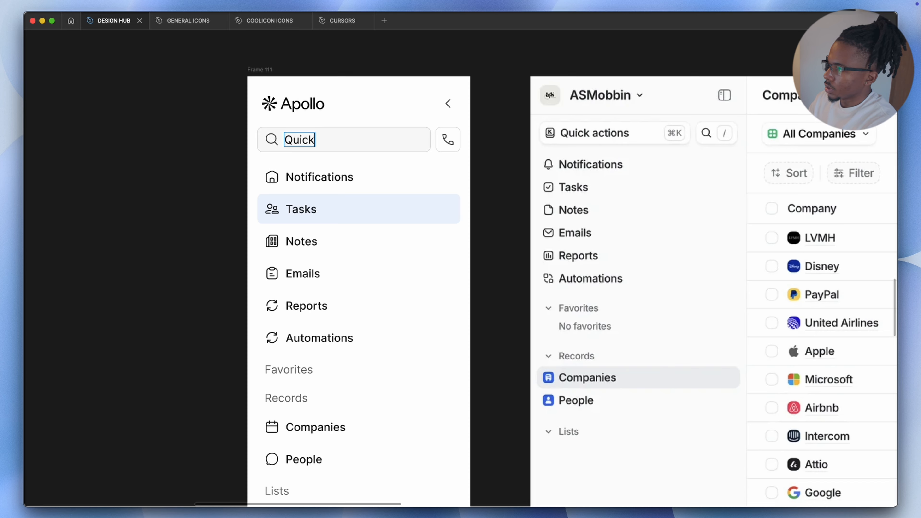
{"action": "type", "text": " actions"}
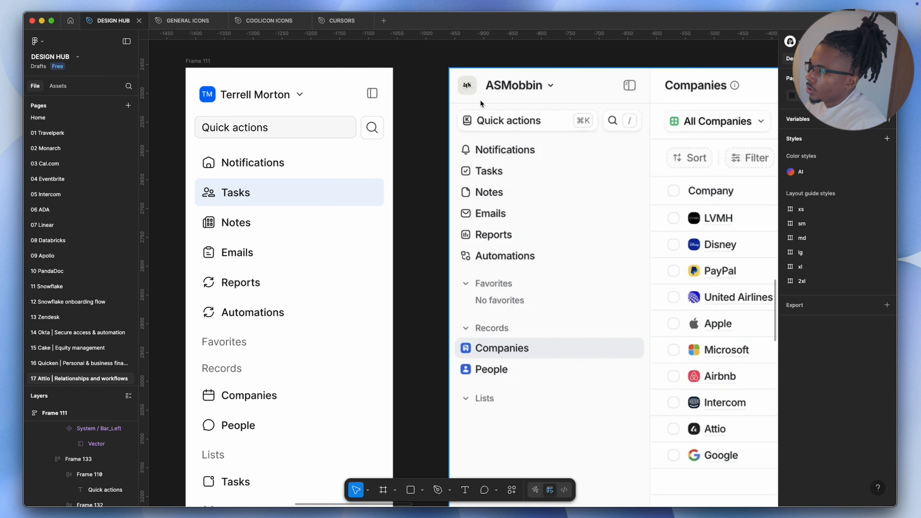
{"action": "scroll", "coordinate": [491, 155], "scroll_direction": "up", "scroll_amount": 5}
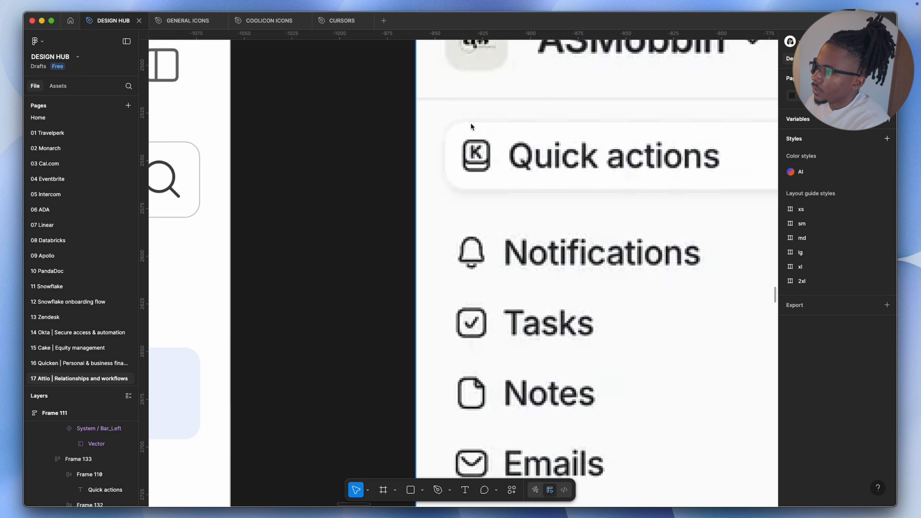
Insert the ⌘ symbol from the character viewer into the shortcut badge text after K
{"action": "scroll", "coordinate": [498, 156], "scroll_direction": "down", "scroll_amount": 5}
{"action": "scroll", "coordinate": [486, 157], "scroll_direction": "right", "scroll_amount": 3}
{"action": "scroll", "coordinate": [479, 157], "scroll_direction": "down", "scroll_amount": 3}
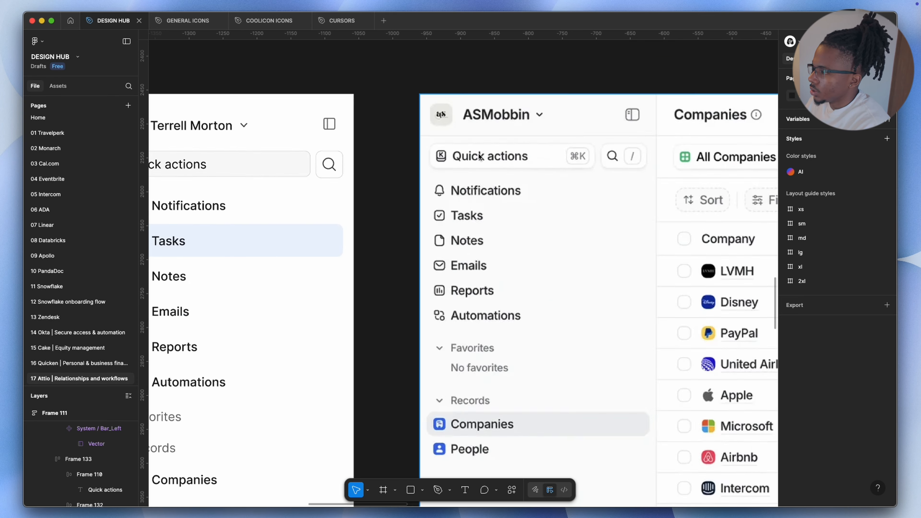
{"action": "scroll", "coordinate": [639, 153], "scroll_direction": "up", "scroll_amount": 5}
{"action": "scroll", "coordinate": [500, 449], "scroll_direction": "right", "scroll_amount": 3}
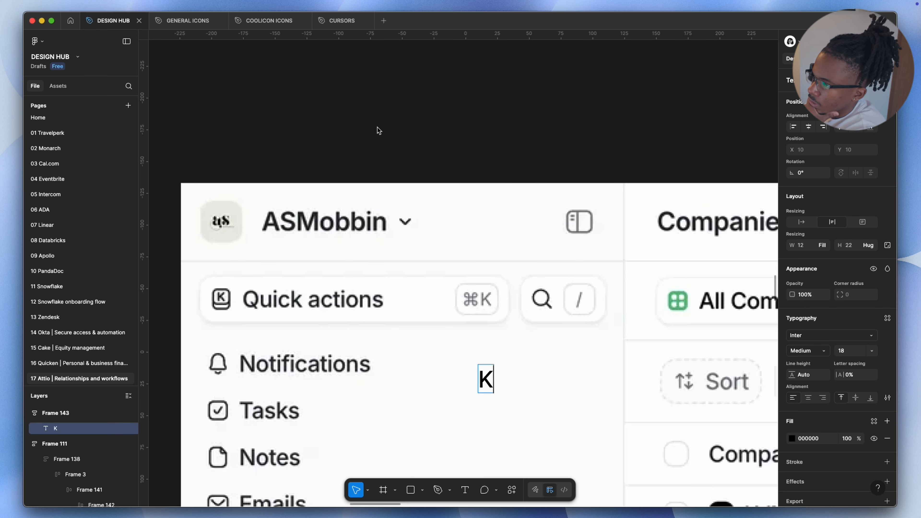
{"action": "key", "text": "ctrl+super+space"}
{"action": "left_click", "coordinate": [431, 210]}
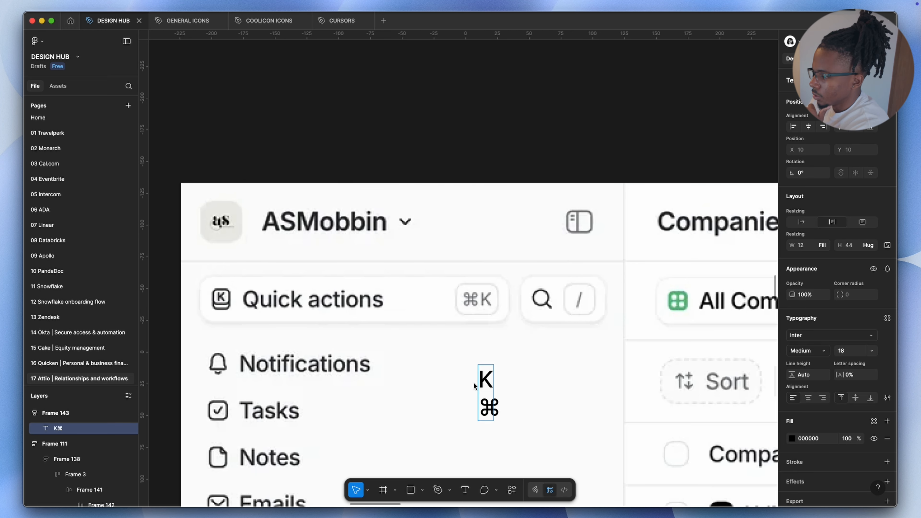
Rewrite the shortcut badge text so it reads ⌘K
{"action": "double_click", "coordinate": [500, 371]}
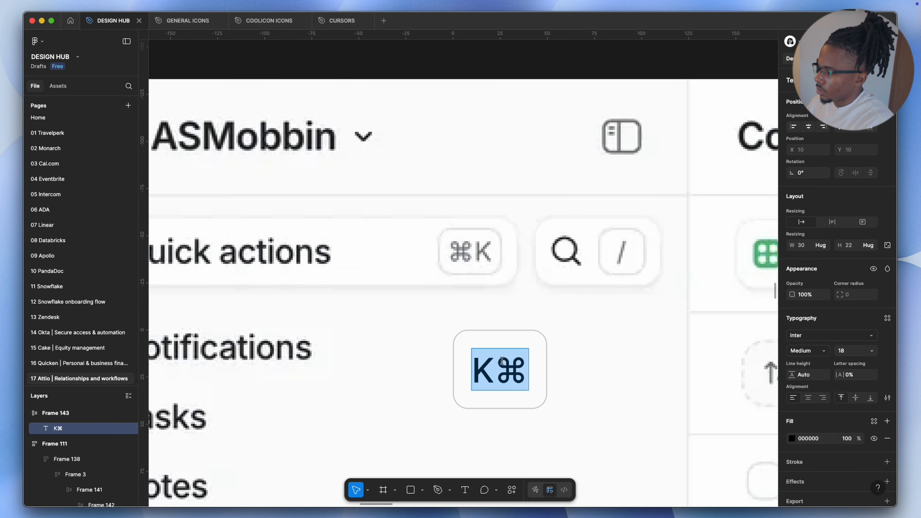
{"action": "left_click", "coordinate": [500, 371]}
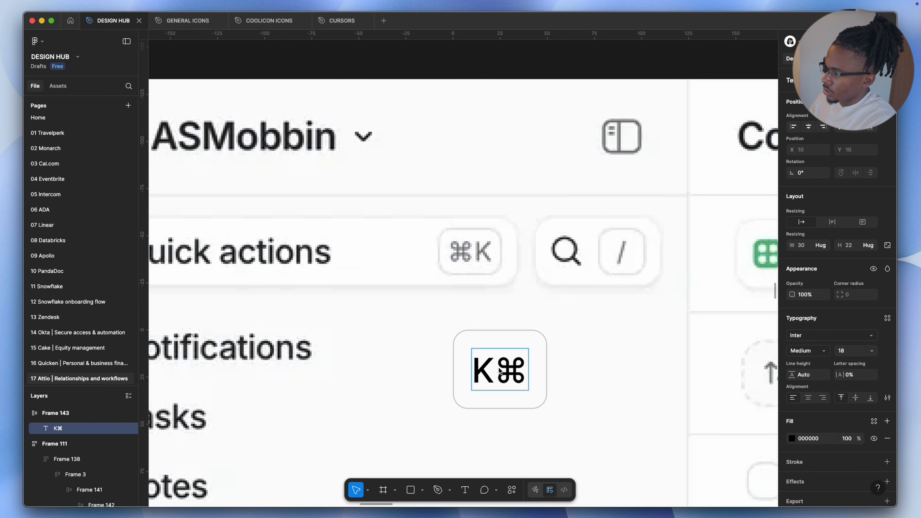
{"action": "key", "text": "BackSpace"}
{"action": "key", "text": "Right"}
{"action": "type", "text": "K"}
{"action": "key", "text": "Escape"}
Set the ⌘K text's fill to the tab-color style
{"action": "left_click", "coordinate": [793, 439]}
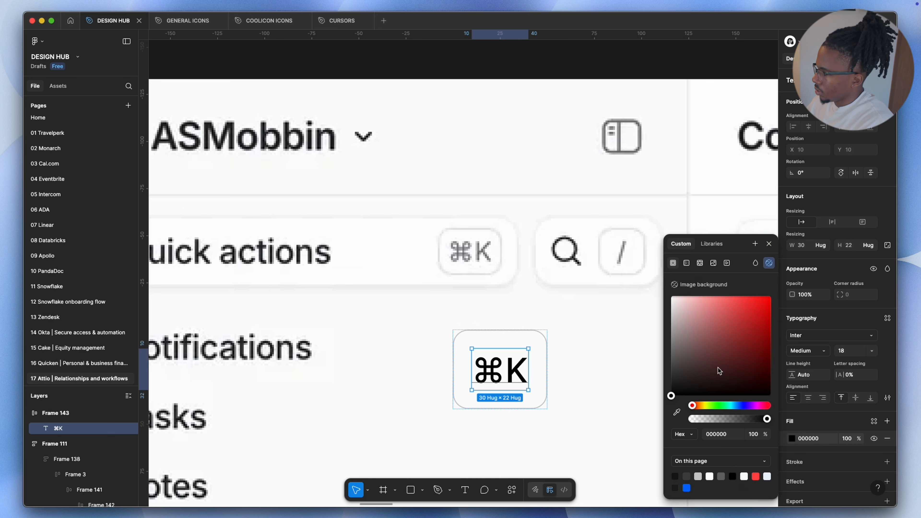
{"action": "left_click", "coordinate": [721, 244]}
{"action": "left_click", "coordinate": [694, 337]}
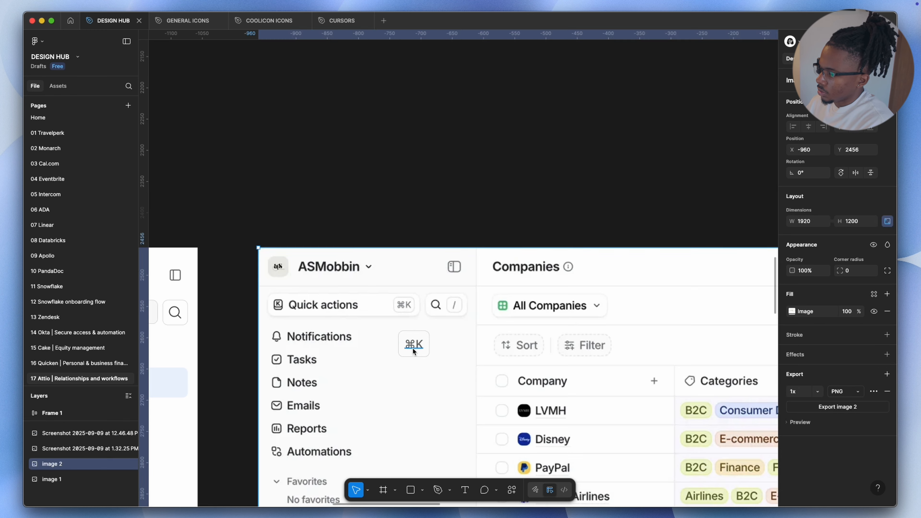
{"action": "left_click", "coordinate": [413, 347], "text": "super"}
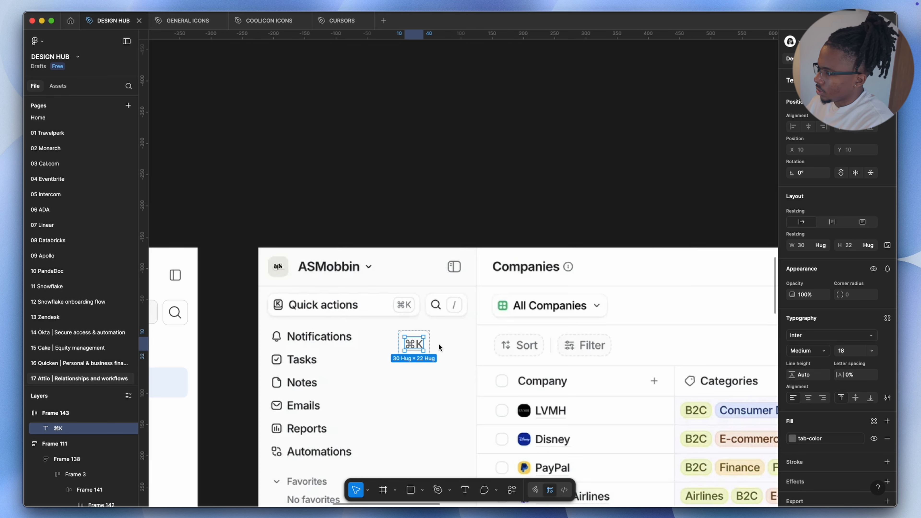
Duplicate the ⌘K badge and place it inside the Quick actions search field
{"action": "scroll", "coordinate": [437, 346], "scroll_direction": "up", "scroll_amount": 5}
{"action": "left_click_drag", "start_coordinate": [434, 316], "coordinate": [494, 383]}
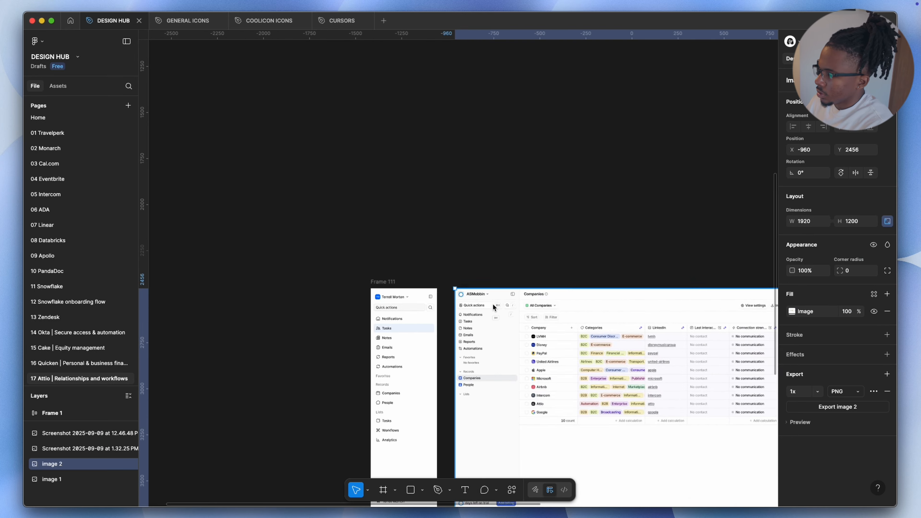
{"action": "scroll", "coordinate": [640, 334], "scroll_direction": "up", "scroll_amount": 5}
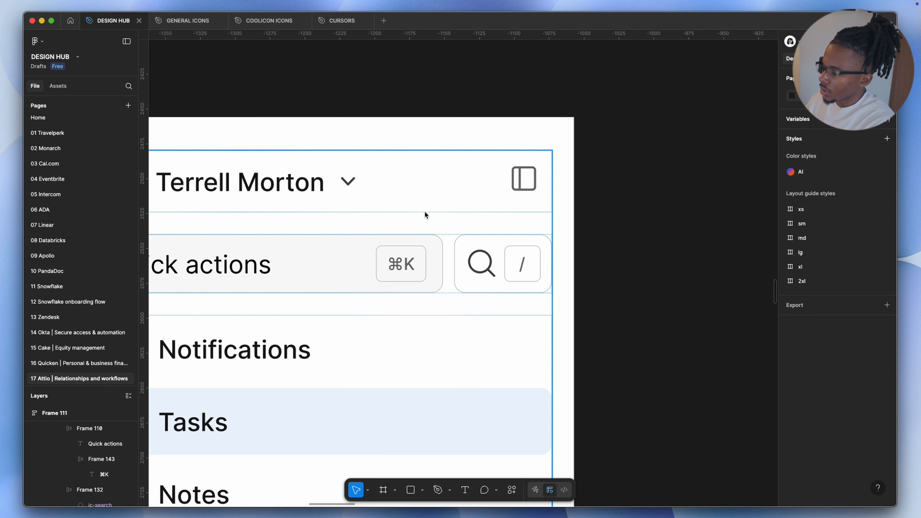
{"action": "scroll", "coordinate": [447, 207], "scroll_direction": "down", "scroll_amount": 5}
{"action": "scroll", "coordinate": [406, 221], "scroll_direction": "up", "scroll_amount": 3}
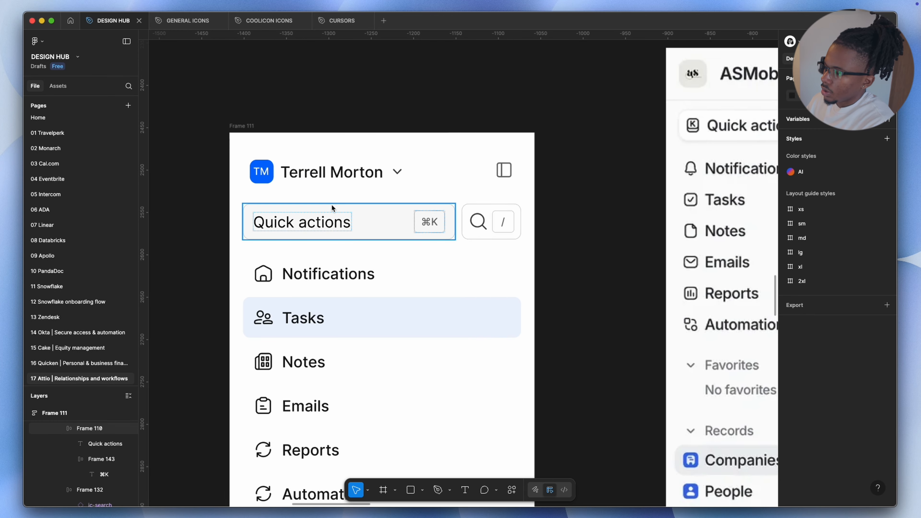
Delete the selected element from the recreated sidebar frame
{"action": "scroll", "coordinate": [338, 208], "scroll_direction": "up", "scroll_amount": 3}
{"action": "double_click", "coordinate": [392, 217]}
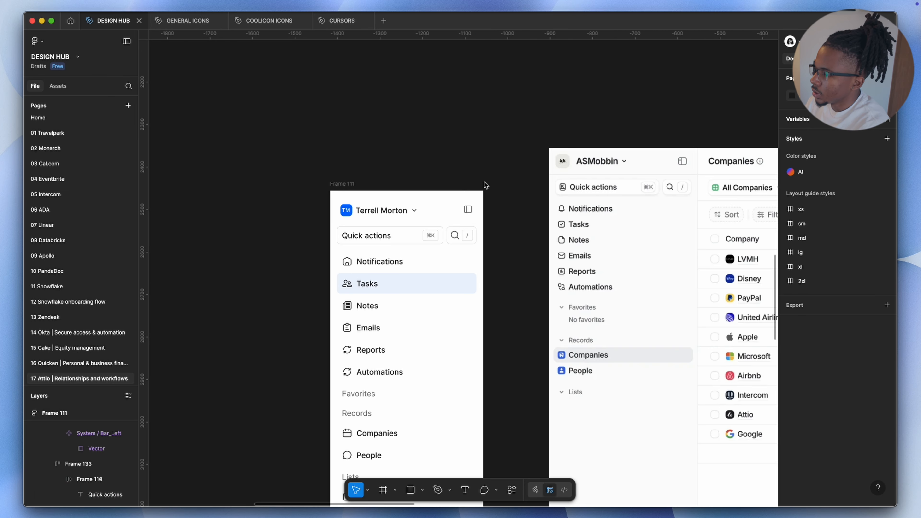
{"action": "scroll", "coordinate": [486, 186], "scroll_direction": "right", "scroll_amount": 2}
{"action": "scroll", "coordinate": [423, 208], "scroll_direction": "down", "scroll_amount": 2}
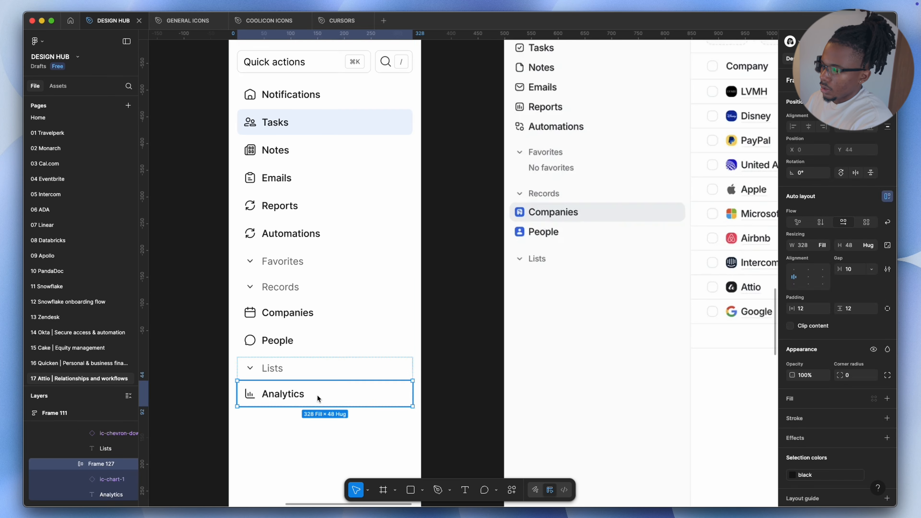
{"action": "key", "text": "Delete"}
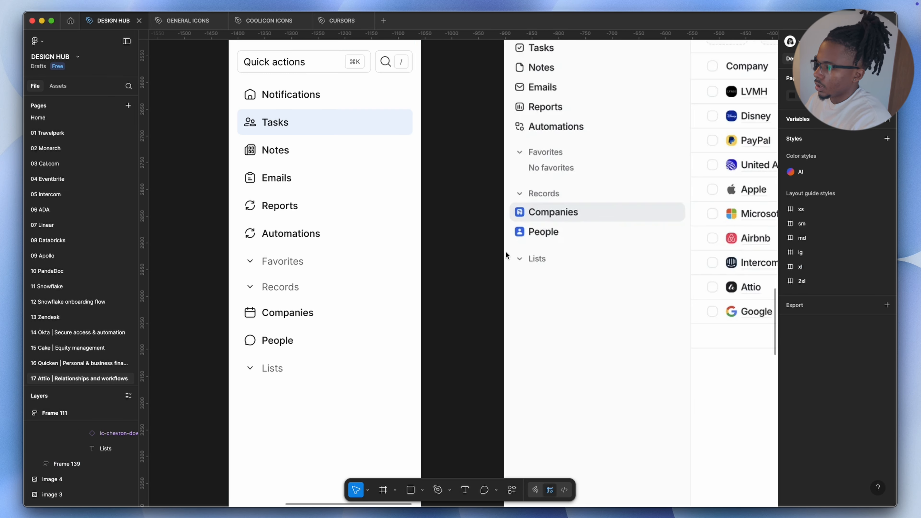
Flip the chevron beside Lists and select the Favorites and Records chevrons
{"action": "scroll", "coordinate": [554, 203], "scroll_direction": "up", "scroll_amount": 3}
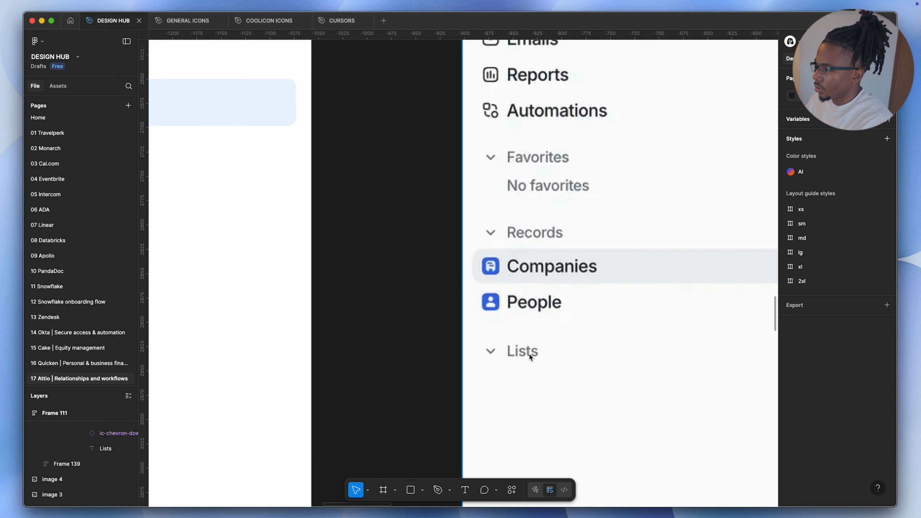
{"action": "scroll", "coordinate": [531, 354], "scroll_direction": "down", "scroll_amount": 1}
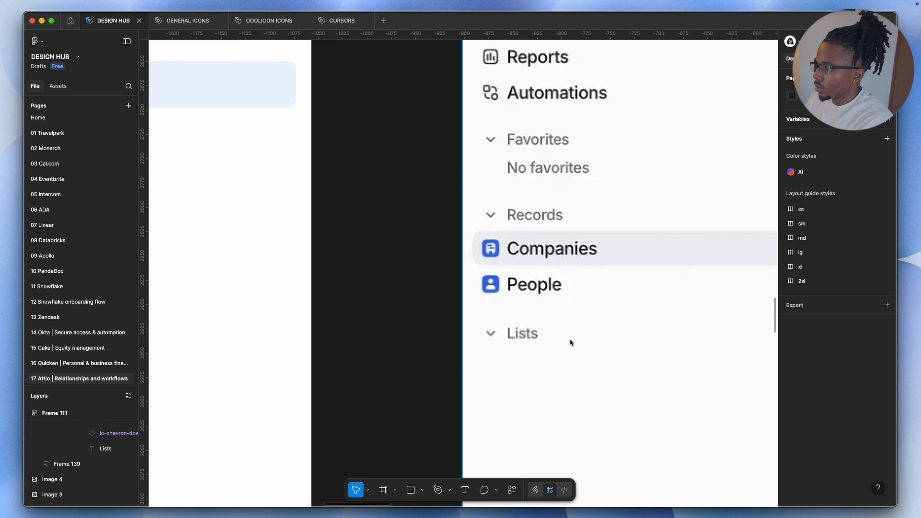
{"action": "scroll", "coordinate": [558, 335], "scroll_direction": "down", "scroll_amount": 3}
{"action": "scroll", "coordinate": [230, 423], "scroll_direction": "up", "scroll_amount": 2}
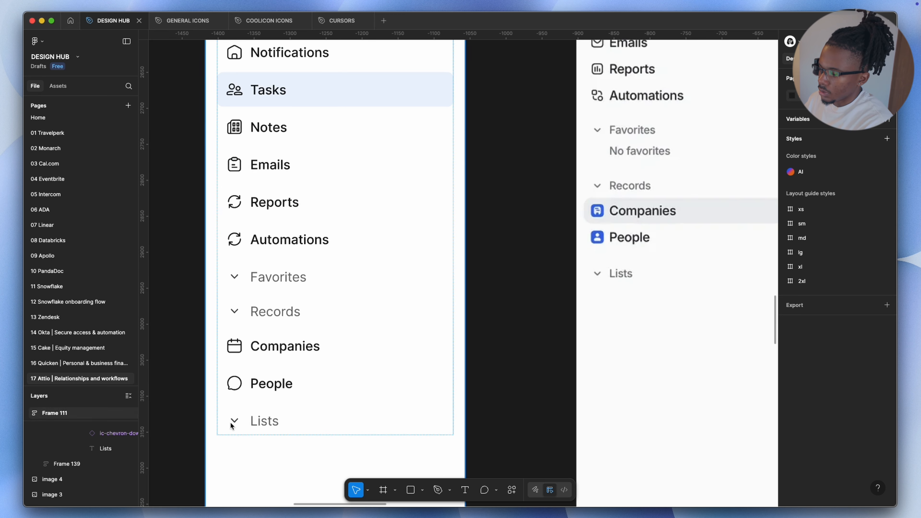
{"action": "left_click", "coordinate": [232, 422], "text": "super"}
{"action": "left_click", "coordinate": [841, 187]}
{"action": "left_click", "coordinate": [841, 187]}
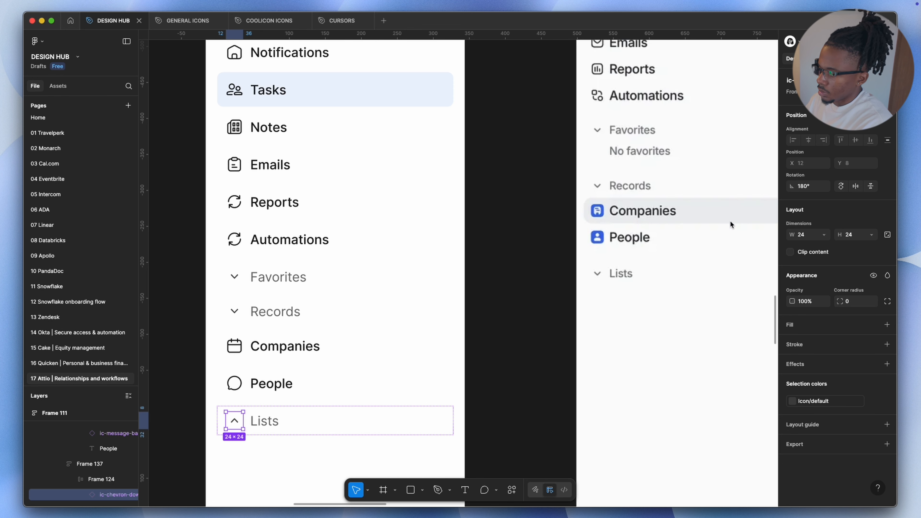
{"action": "left_click", "coordinate": [841, 186]}
{"action": "left_click", "coordinate": [842, 187]}
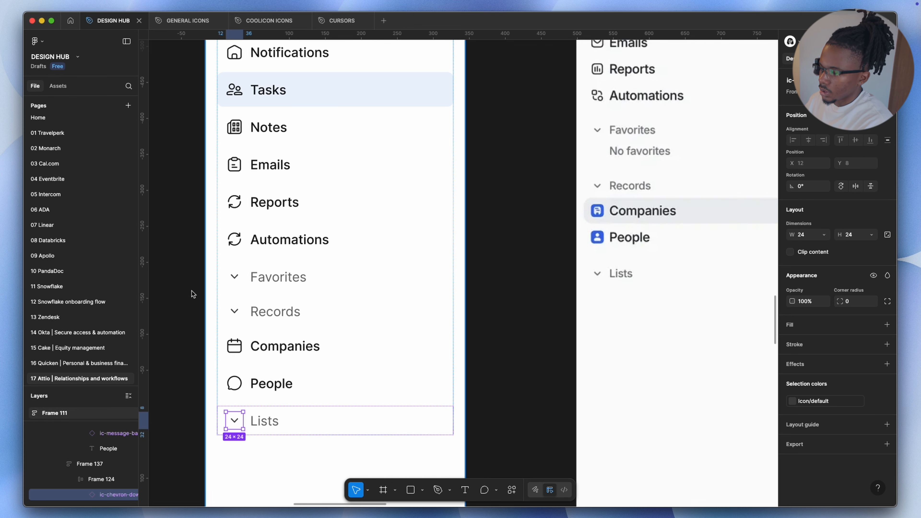
{"action": "left_click", "coordinate": [229, 311], "text": "super"}
{"action": "left_click", "coordinate": [235, 277], "text": "shift+super"}
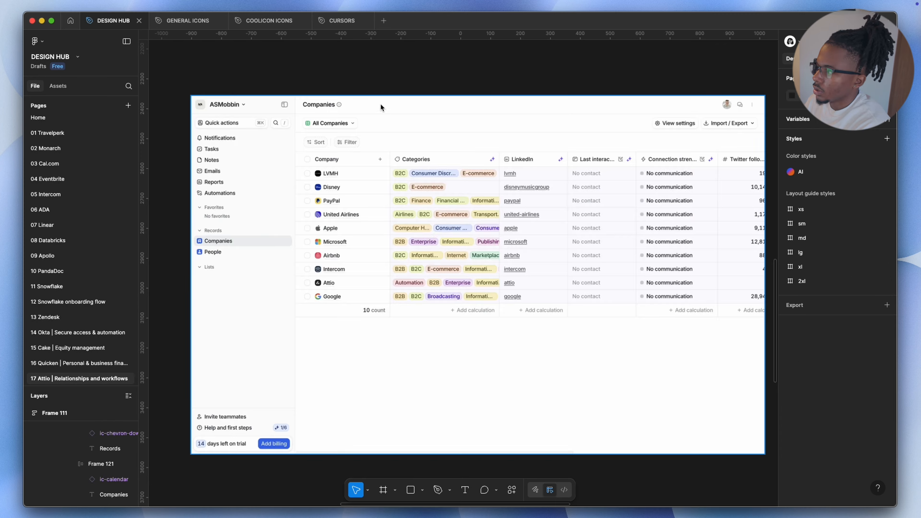
Compare the recreated sidebar against the Attio reference screenshot
{"action": "scroll", "coordinate": [716, 102], "scroll_direction": "right", "scroll_amount": 1}
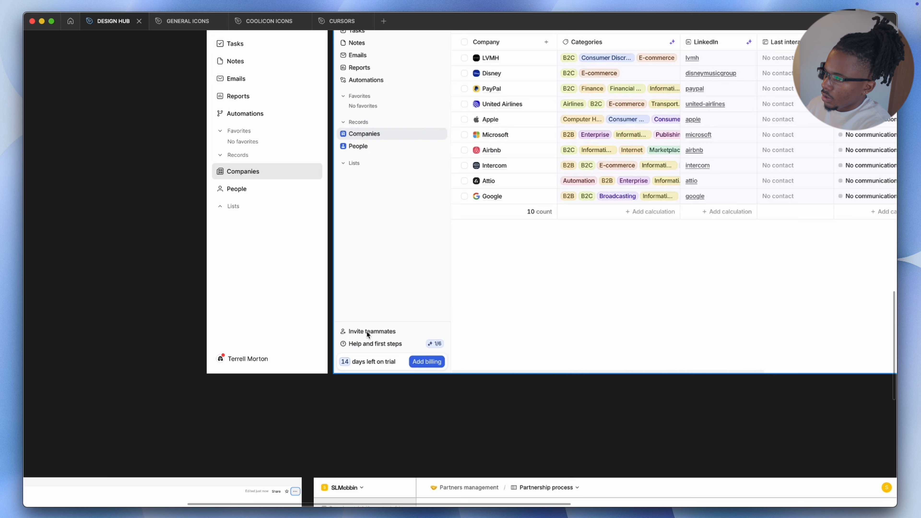
{"action": "scroll", "coordinate": [326, 290], "scroll_direction": "up", "scroll_amount": 4}
{"action": "scroll", "coordinate": [290, 247], "scroll_direction": "up", "scroll_amount": 4}
{"action": "scroll", "coordinate": [312, 241], "scroll_direction": "down", "scroll_amount": 2}
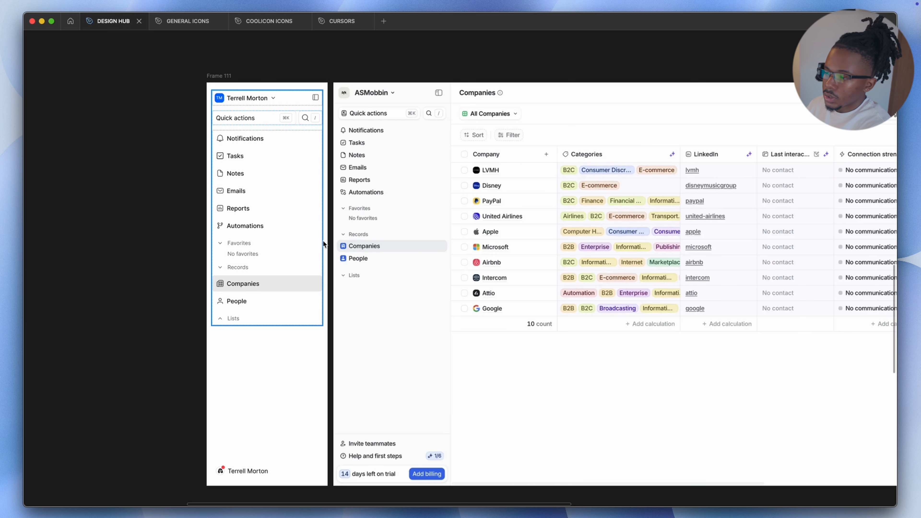
{"action": "scroll", "coordinate": [290, 151], "scroll_direction": "up", "scroll_amount": 5}
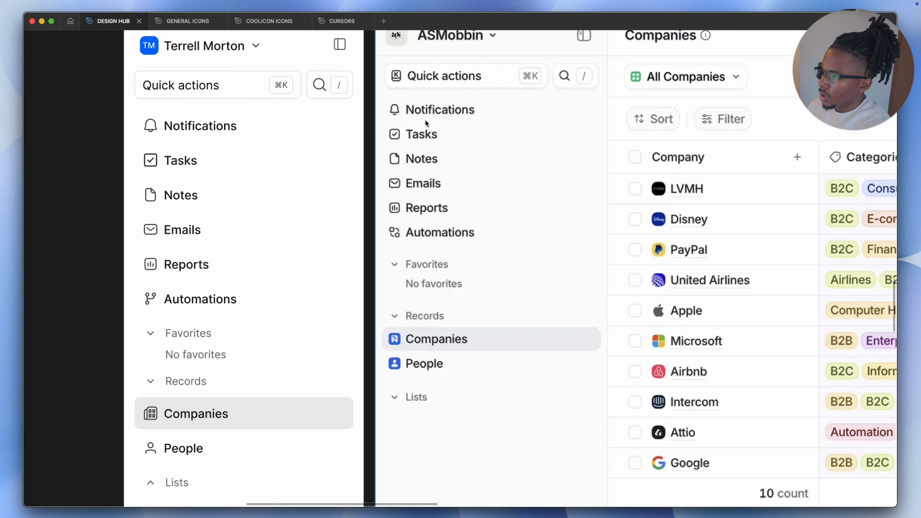
{"action": "scroll", "coordinate": [183, 131], "scroll_direction": "up", "scroll_amount": 1}
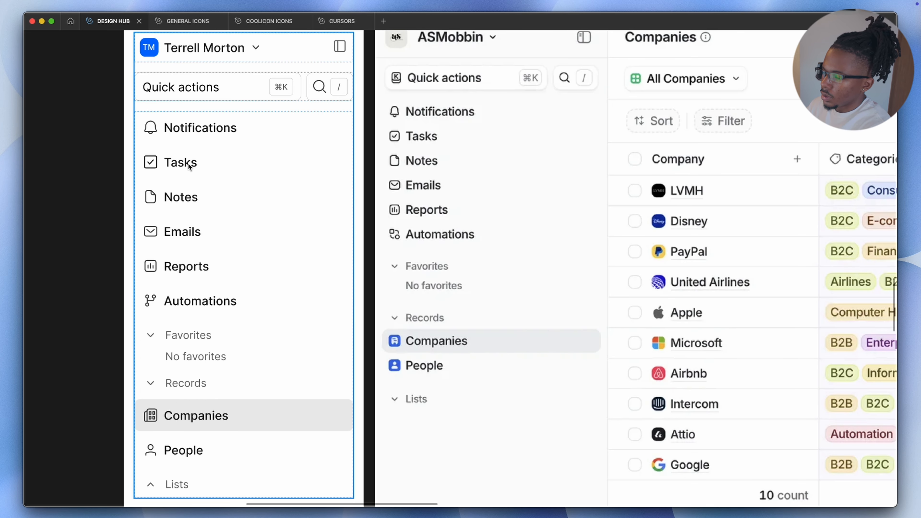
{"action": "scroll", "coordinate": [477, 146], "scroll_direction": "up", "scroll_amount": 1}
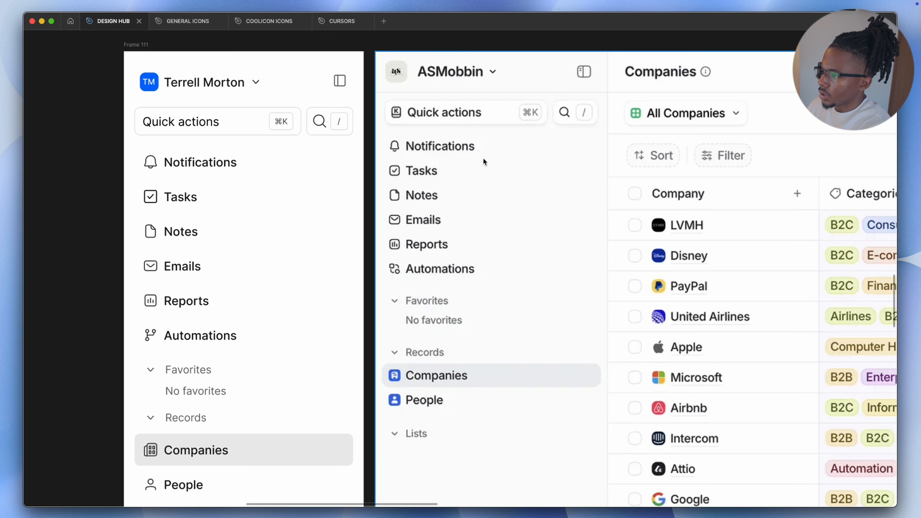
{"action": "scroll", "coordinate": [396, 160], "scroll_direction": "up", "scroll_amount": 3}
{"action": "scroll", "coordinate": [437, 250], "scroll_direction": "down", "scroll_amount": 3}
{"action": "scroll", "coordinate": [423, 218], "scroll_direction": "up", "scroll_amount": 3}
{"action": "scroll", "coordinate": [143, 266], "scroll_direction": "down", "scroll_amount": 2}
{"action": "scroll", "coordinate": [143, 264], "scroll_direction": "down", "scroll_amount": 3}
{"action": "scroll", "coordinate": [132, 254], "scroll_direction": "left", "scroll_amount": 4}
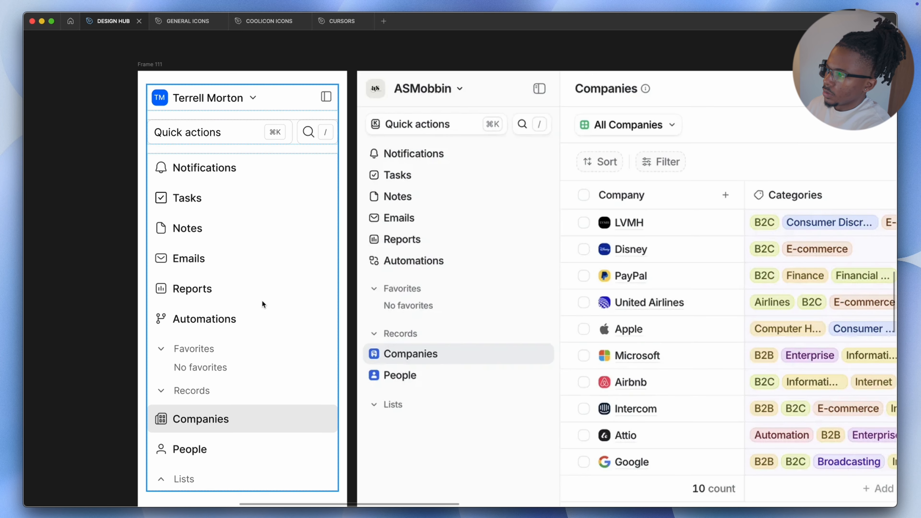
{"action": "scroll", "coordinate": [287, 217], "scroll_direction": "down", "scroll_amount": 5}
{"action": "scroll", "coordinate": [537, 310], "scroll_direction": "right", "scroll_amount": 4}
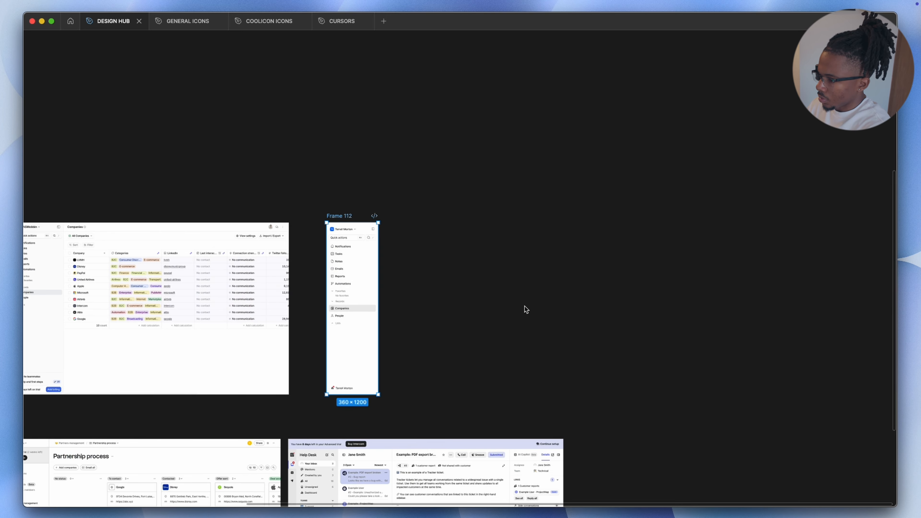
Create a 1920 × 1200 frame and place the recreated sidebar at its left edge
{"action": "type", "text": "0"}
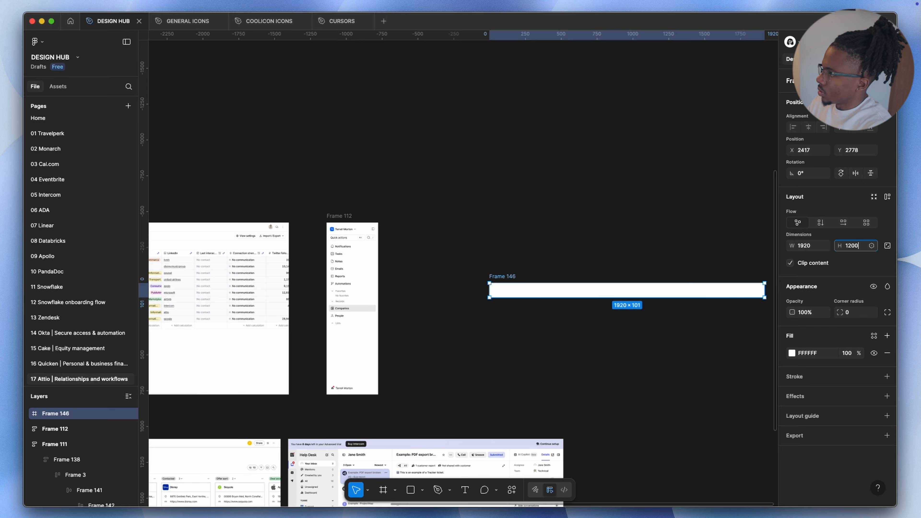
{"action": "key", "text": "Return"}
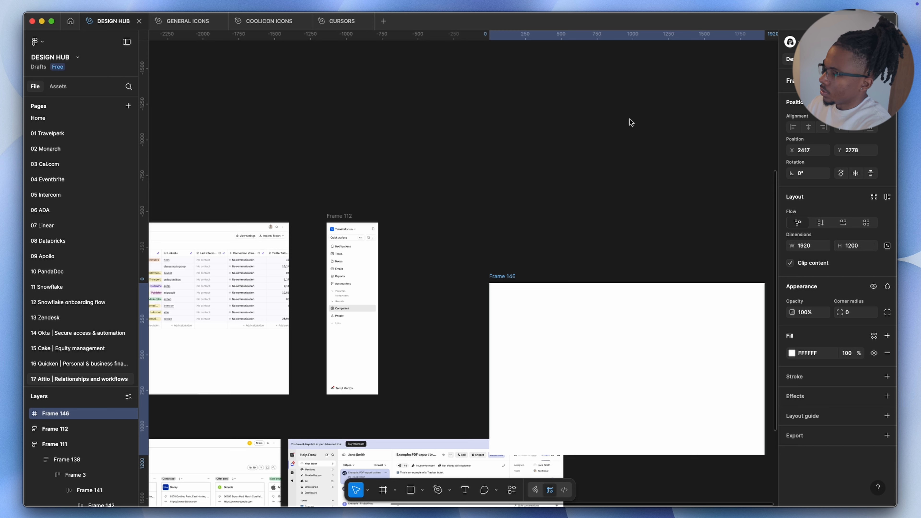
{"action": "left_click", "coordinate": [468, 102]}
{"action": "left_click_drag", "start_coordinate": [526, 331], "coordinate": [441, 271]}
{"action": "left_click_drag", "start_coordinate": [357, 239], "coordinate": [454, 291]}
Add a text layer reading Companies inside the new frame
{"action": "scroll", "coordinate": [823, 384], "scroll_direction": "down", "scroll_amount": 3}
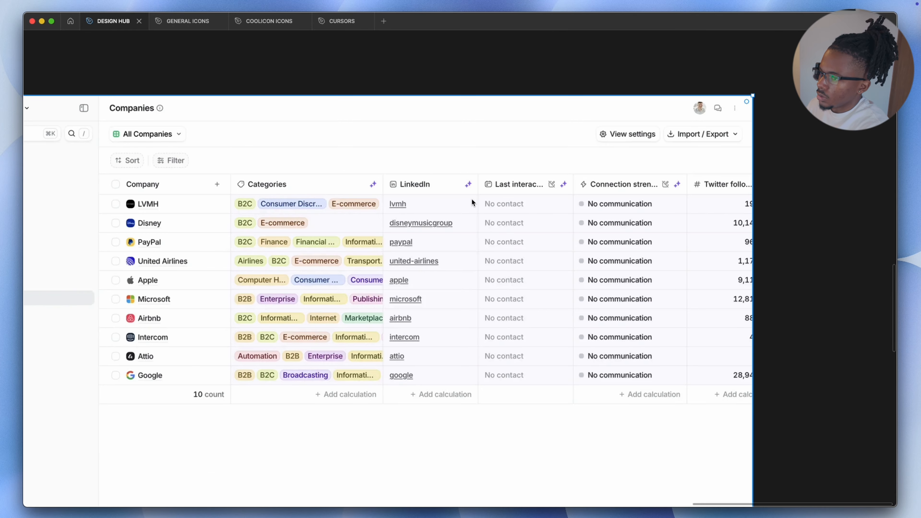
{"action": "scroll", "coordinate": [533, 185], "scroll_direction": "left", "scroll_amount": 4}
{"action": "scroll", "coordinate": [584, 170], "scroll_direction": "down", "scroll_amount": 2}
{"action": "scroll", "coordinate": [584, 170], "scroll_direction": "right", "scroll_amount": 2}
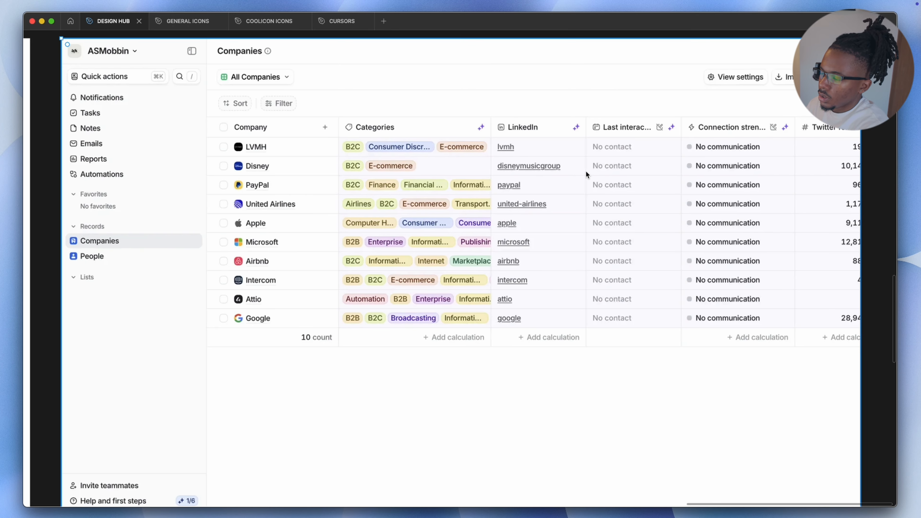
{"action": "scroll", "coordinate": [586, 171], "scroll_direction": "up", "scroll_amount": 1}
{"action": "scroll", "coordinate": [586, 172], "scroll_direction": "down", "scroll_amount": 1}
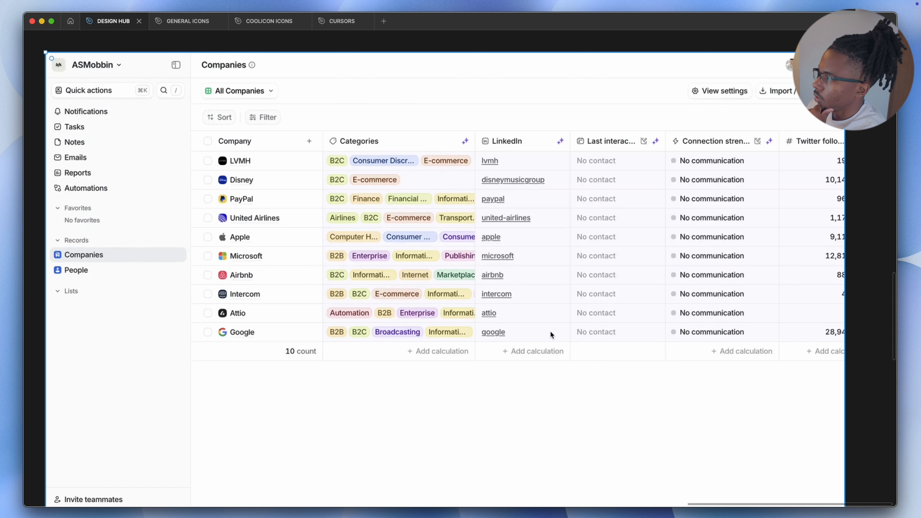
{"action": "key", "text": "shift+1"}
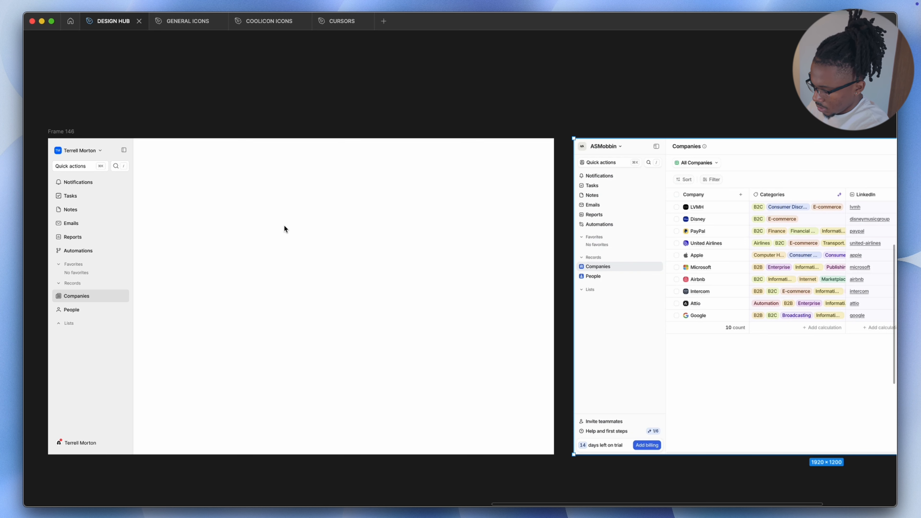
{"action": "key", "text": "t"}
{"action": "left_click", "coordinate": [264, 240]}
{"action": "type", "text": "Companies"}
{"action": "key", "text": "super+a"}
{"action": "key", "text": "super+backslash"}
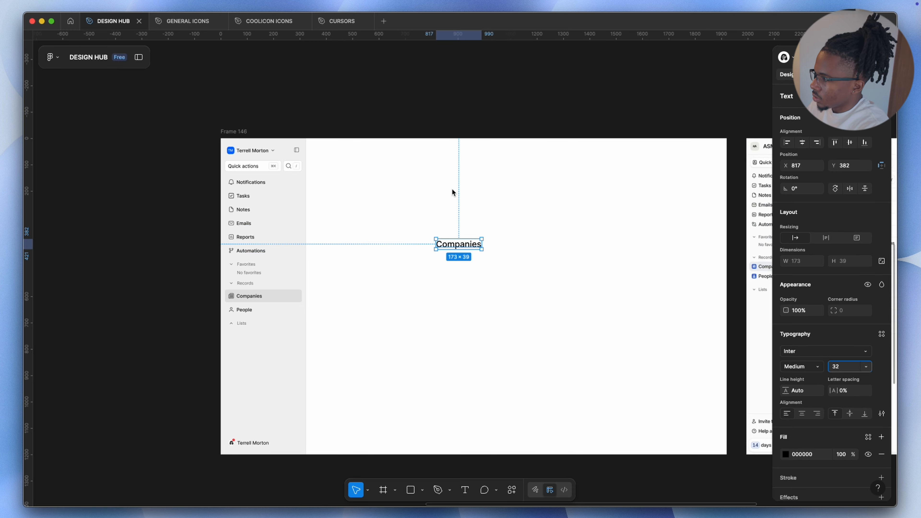
Position the Companies heading at the top of the content area above a table section
{"action": "scroll", "coordinate": [452, 188], "scroll_direction": "right", "scroll_amount": 2}
{"action": "left_click_drag", "start_coordinate": [376, 249], "coordinate": [331, 164]}
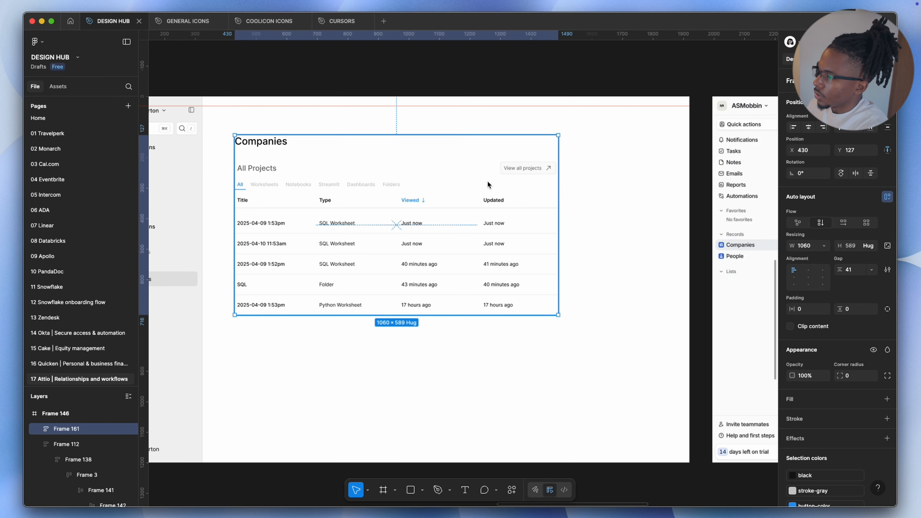
{"action": "left_click_drag", "start_coordinate": [488, 185], "coordinate": [540, 183]}
{"action": "left_click_drag", "start_coordinate": [478, 214], "coordinate": [477, 195]}
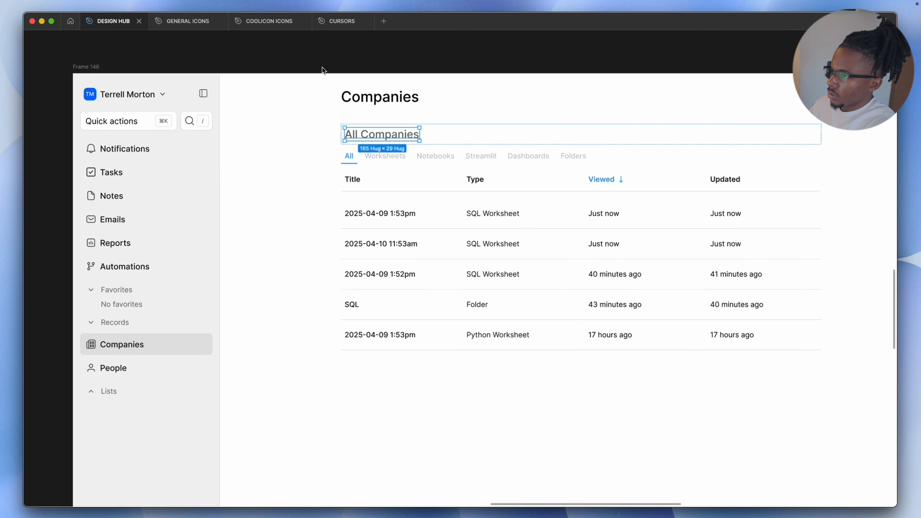
Edit the table's tabs so only All Companies and Create new view remain
{"action": "scroll", "coordinate": [328, 78], "scroll_direction": "down", "scroll_amount": 2}
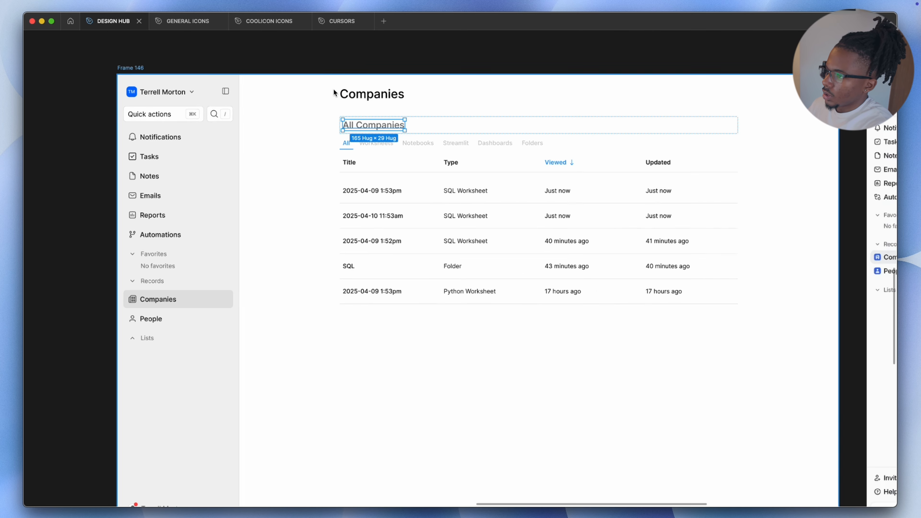
{"action": "left_click", "coordinate": [375, 142]}
{"action": "left_click", "coordinate": [535, 145]}
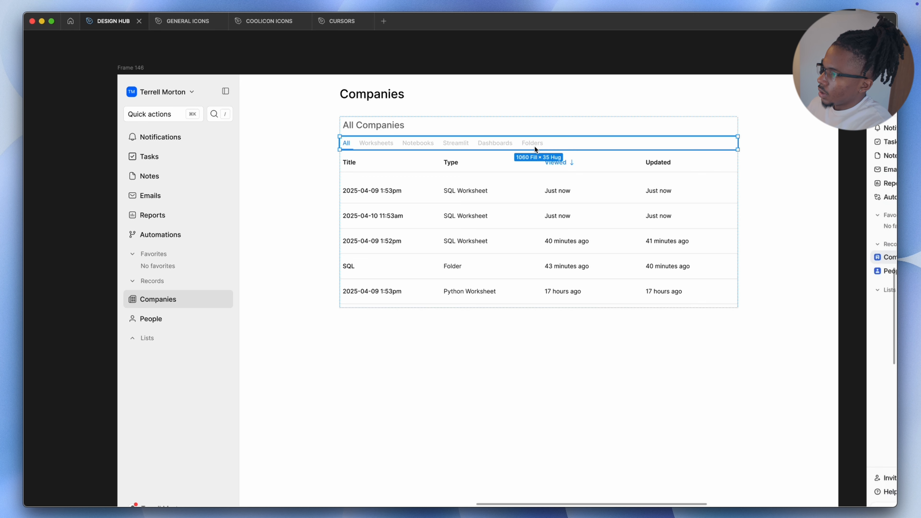
{"action": "left_click", "coordinate": [484, 139]}
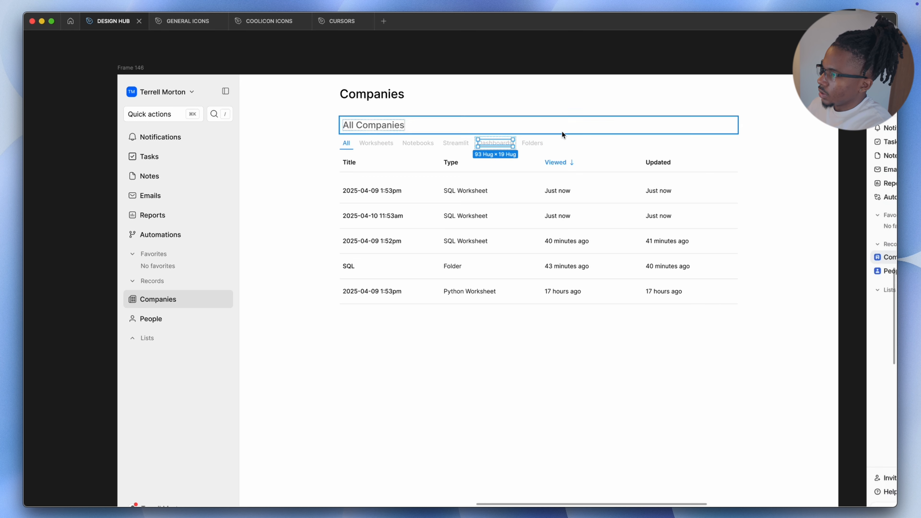
{"action": "left_click", "coordinate": [544, 43]}
{"action": "double_click", "coordinate": [502, 141]}
{"action": "double_click", "coordinate": [503, 141]}
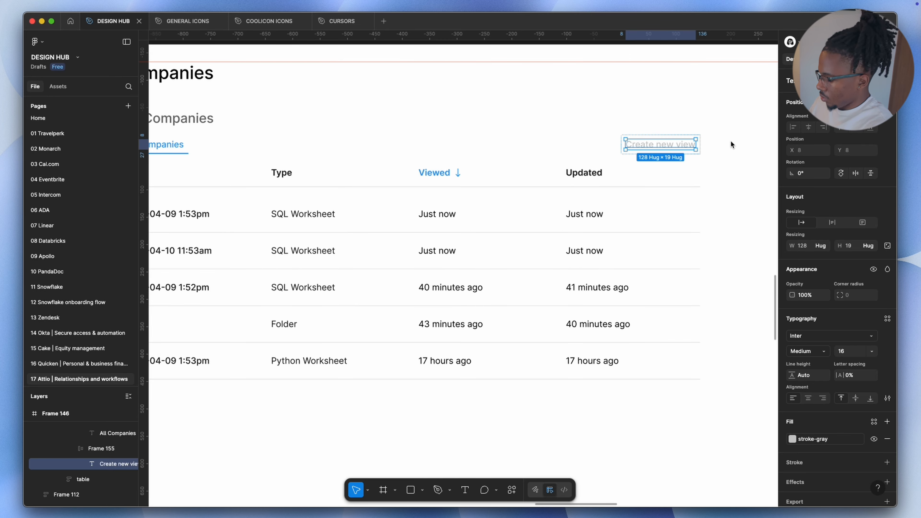
{"action": "key", "text": "super+backslash"}
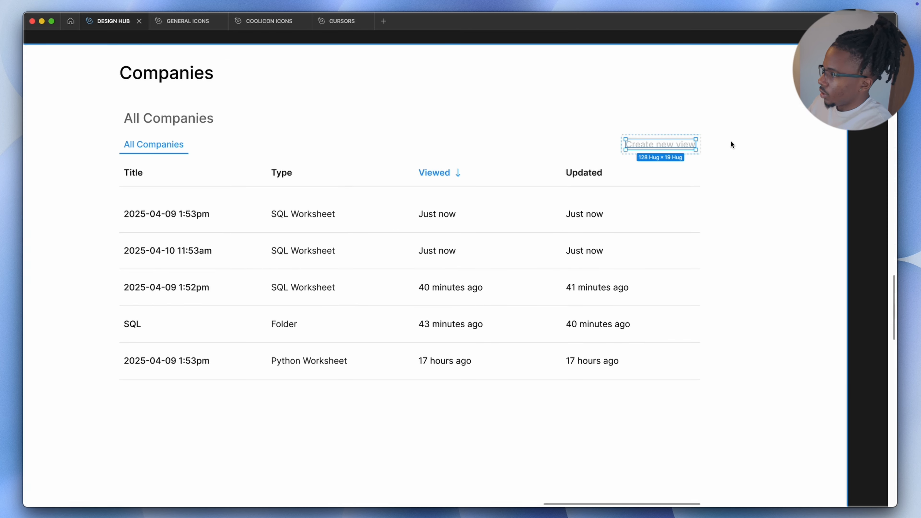
Compare the companies page layout with the Attio reference screenshot
{"action": "key", "text": "shift+1"}
{"action": "scroll", "coordinate": [341, 156], "scroll_direction": "left", "scroll_amount": 1}
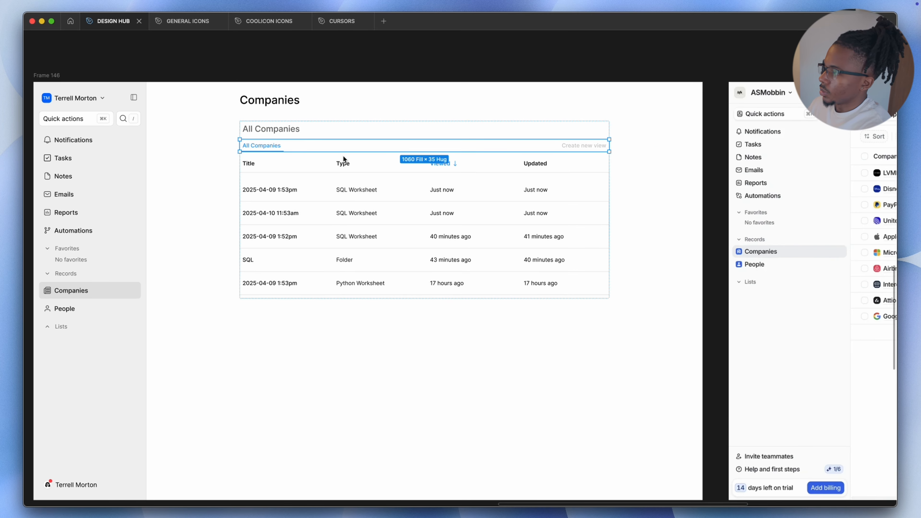
{"action": "scroll", "coordinate": [587, 142], "scroll_direction": "up", "scroll_amount": 5}
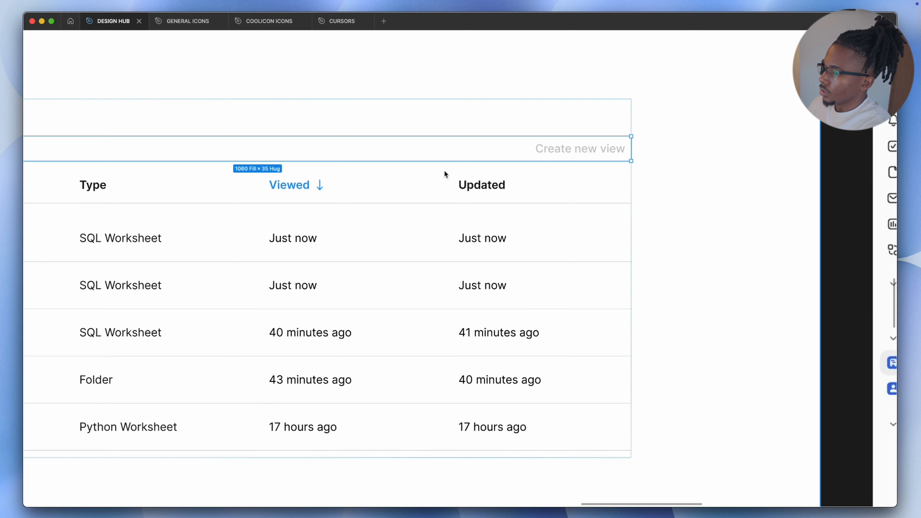
{"action": "scroll", "coordinate": [347, 171], "scroll_direction": "down", "scroll_amount": 3}
{"action": "scroll", "coordinate": [346, 170], "scroll_direction": "left", "scroll_amount": 5}
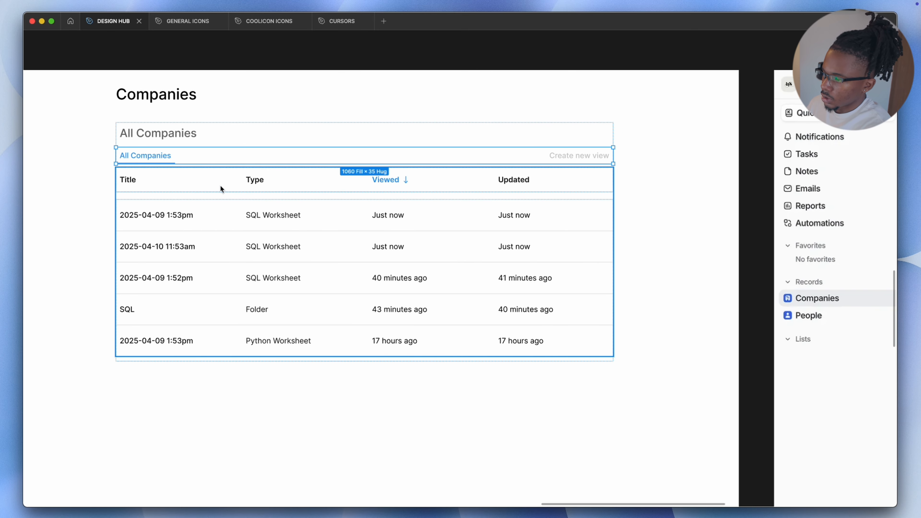
{"action": "scroll", "coordinate": [286, 186], "scroll_direction": "down", "scroll_amount": 1}
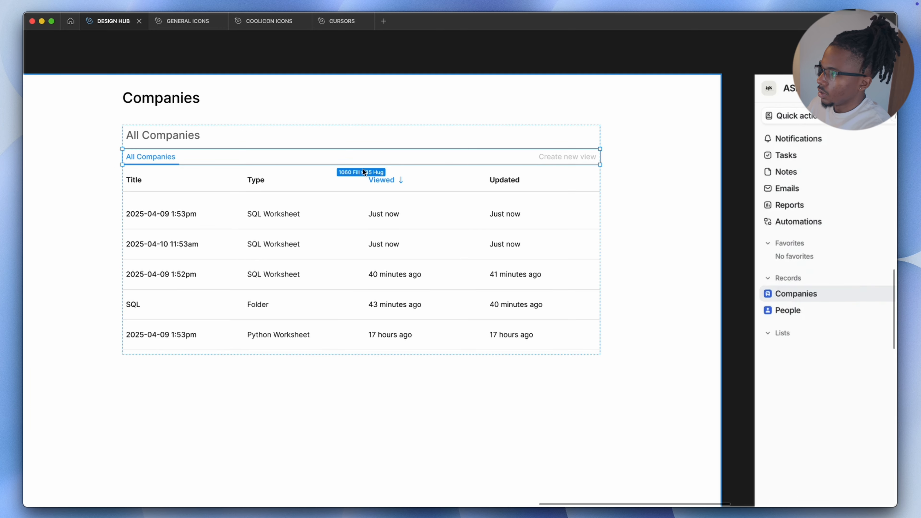
{"action": "scroll", "coordinate": [642, 186], "scroll_direction": "right", "scroll_amount": 10}
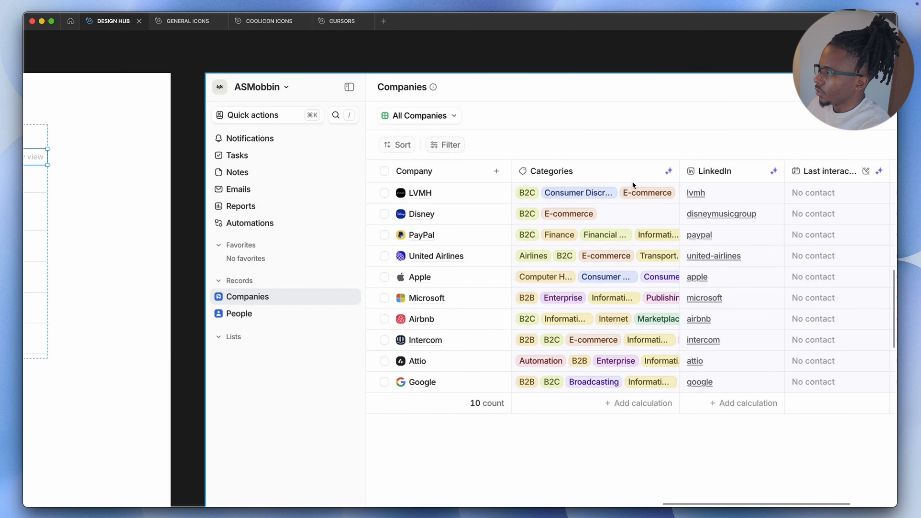
{"action": "scroll", "coordinate": [632, 180], "scroll_direction": "down", "scroll_amount": 2}
{"action": "scroll", "coordinate": [522, 169], "scroll_direction": "down", "scroll_amount": 2}
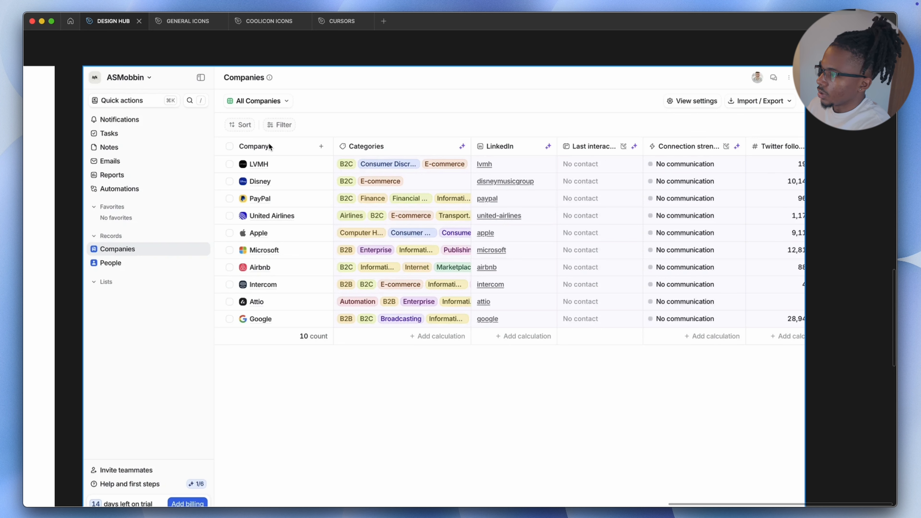
{"action": "scroll", "coordinate": [294, 162], "scroll_direction": "down", "scroll_amount": 2}
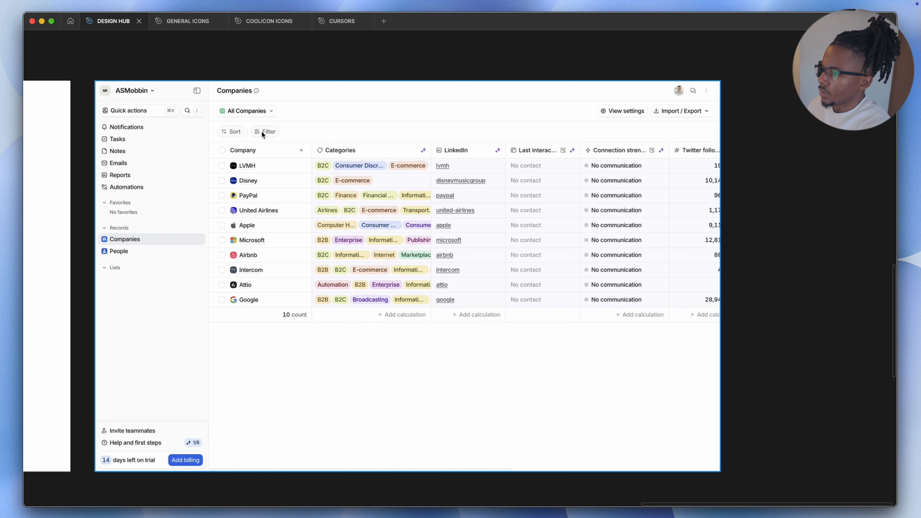
{"action": "scroll", "coordinate": [262, 133], "scroll_direction": "down", "scroll_amount": 1}
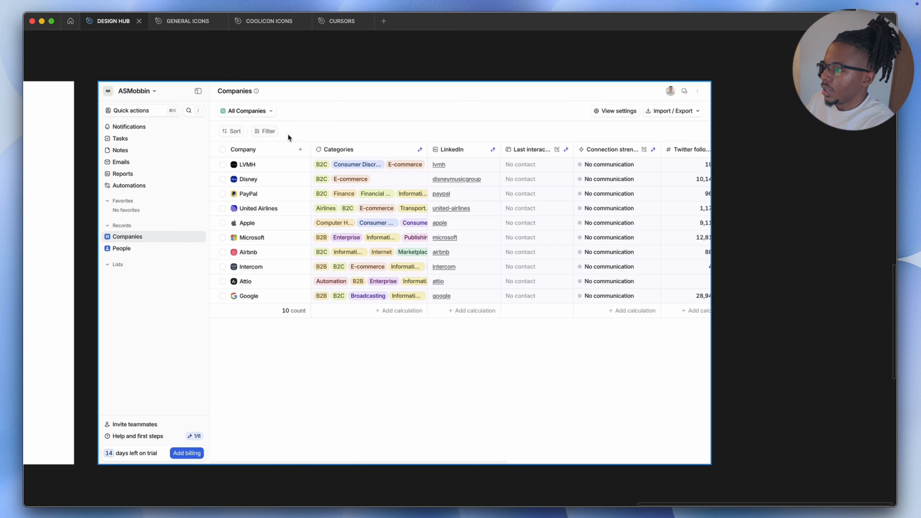
Examine the Attio reference screen's tabs and table header alongside the design frame
{"action": "scroll", "coordinate": [250, 128], "scroll_direction": "down", "scroll_amount": 5}
{"action": "scroll", "coordinate": [226, 124], "scroll_direction": "left", "scroll_amount": 7}
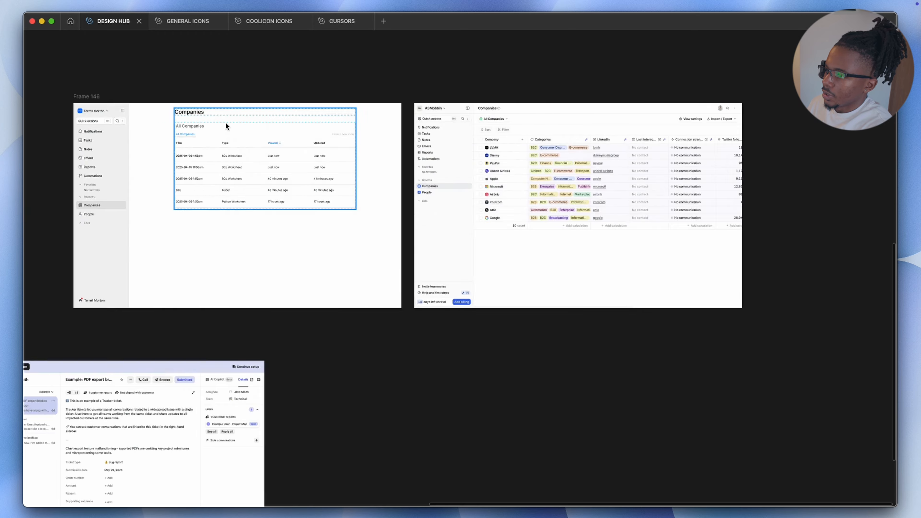
{"action": "scroll", "coordinate": [508, 112], "scroll_direction": "up", "scroll_amount": 10}
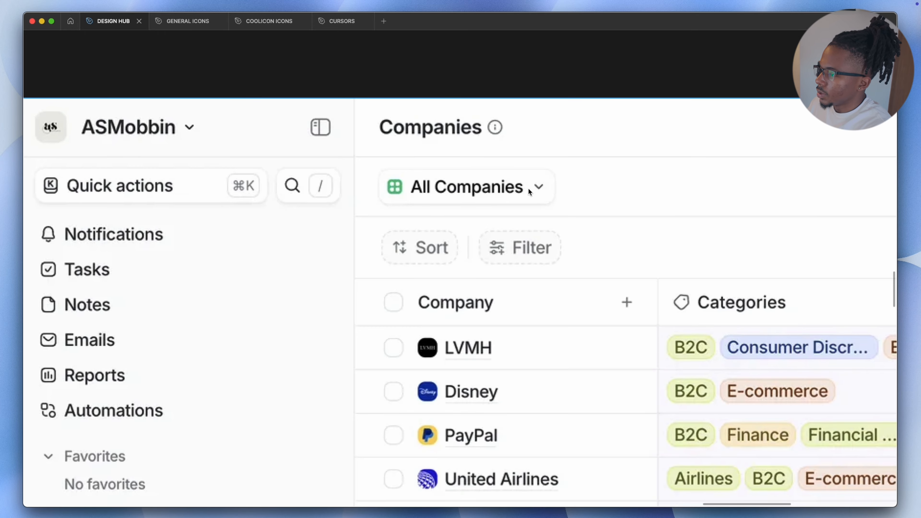
{"action": "scroll", "coordinate": [529, 190], "scroll_direction": "down", "scroll_amount": 5}
{"action": "scroll", "coordinate": [486, 192], "scroll_direction": "left", "scroll_amount": 10}
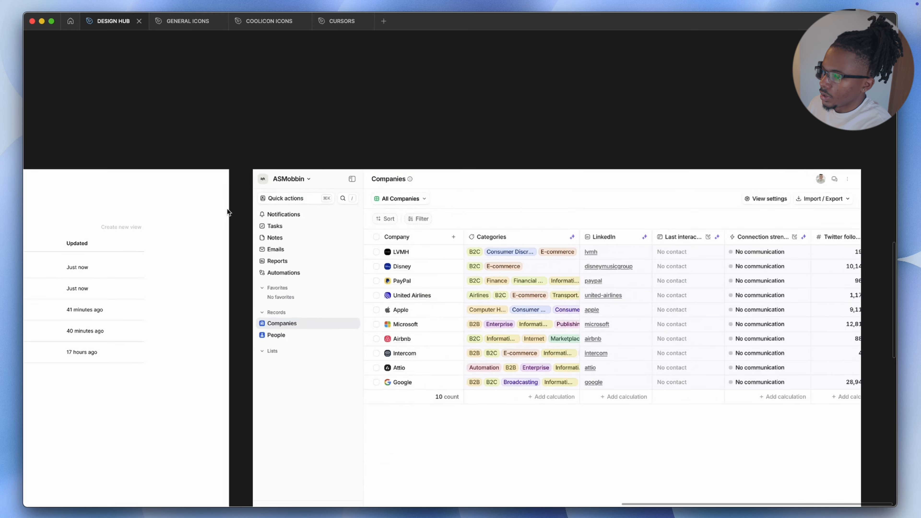
{"action": "scroll", "coordinate": [178, 240], "scroll_direction": "left", "scroll_amount": 5}
{"action": "scroll", "coordinate": [159, 229], "scroll_direction": "up", "scroll_amount": 4}
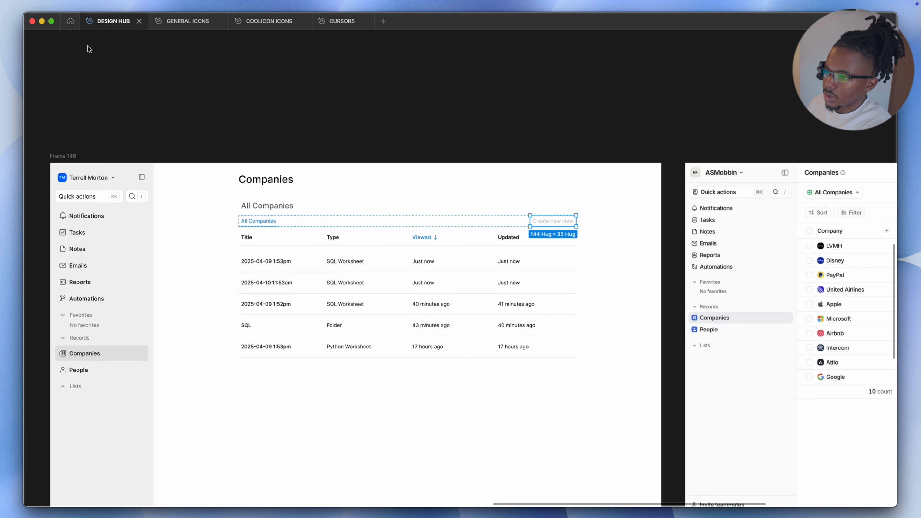
Place a FILM LOG tabs reference screenshot just above the Companies frame
{"action": "key", "text": "super+backslash"}
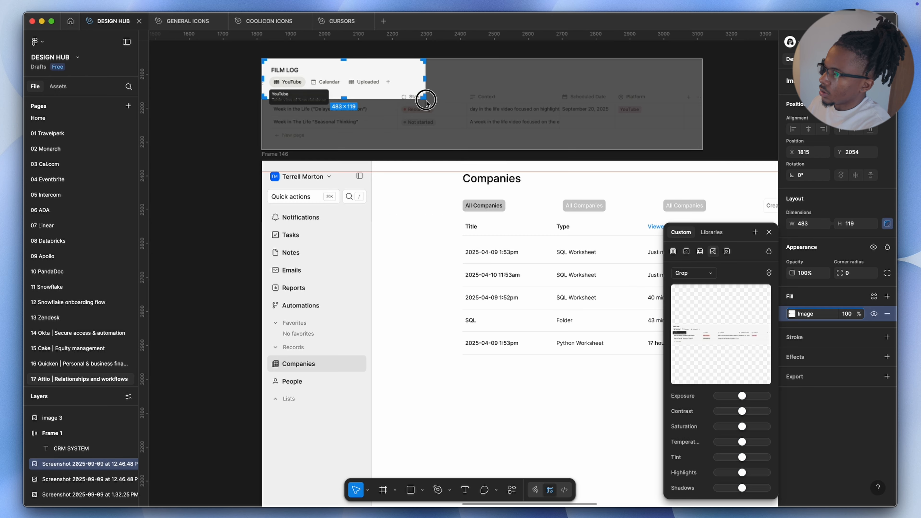
{"action": "left_click_drag", "start_coordinate": [421, 96], "coordinate": [398, 98]}
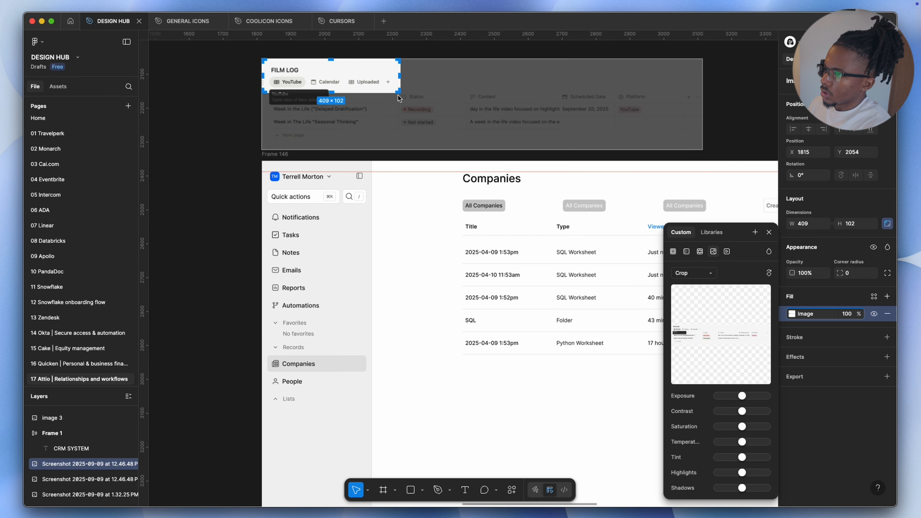
{"action": "key", "text": "Escape"}
{"action": "scroll", "coordinate": [261, 63], "scroll_direction": "up", "scroll_amount": 10}
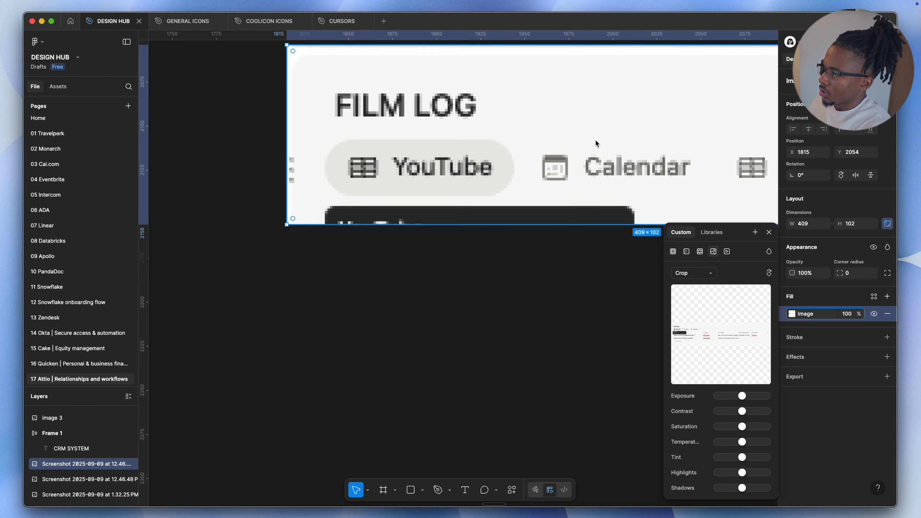
{"action": "scroll", "coordinate": [529, 147], "scroll_direction": "down", "scroll_amount": 5}
{"action": "left_click_drag", "start_coordinate": [556, 146], "coordinate": [511, 240]}
{"action": "scroll", "coordinate": [497, 233], "scroll_direction": "right", "scroll_amount": 5}
{"action": "key", "text": "super+backslash"}
{"action": "scroll", "coordinate": [479, 220], "scroll_direction": "down", "scroll_amount": 2}
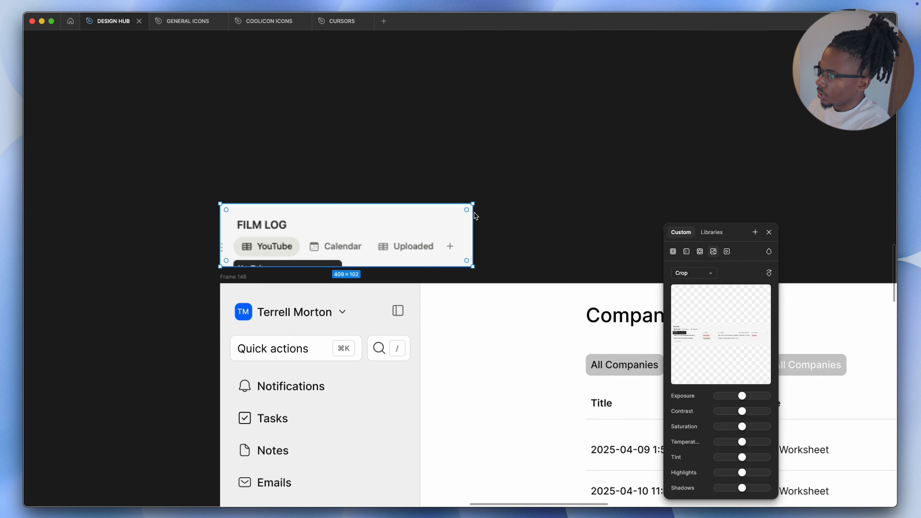
{"action": "left_click", "coordinate": [769, 233]}
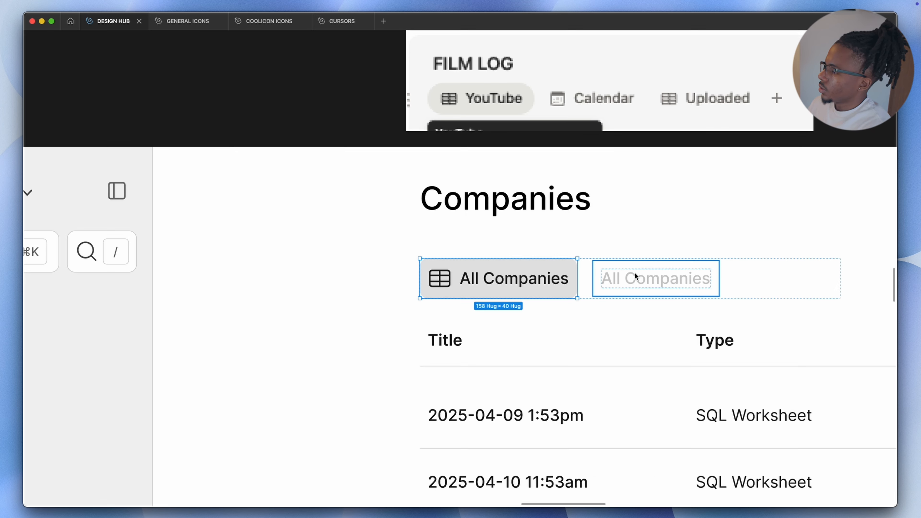
Rename the second table tab to Sales View
{"action": "left_click", "coordinate": [666, 274]}
{"action": "scroll", "coordinate": [662, 278], "scroll_direction": "right", "scroll_amount": 5}
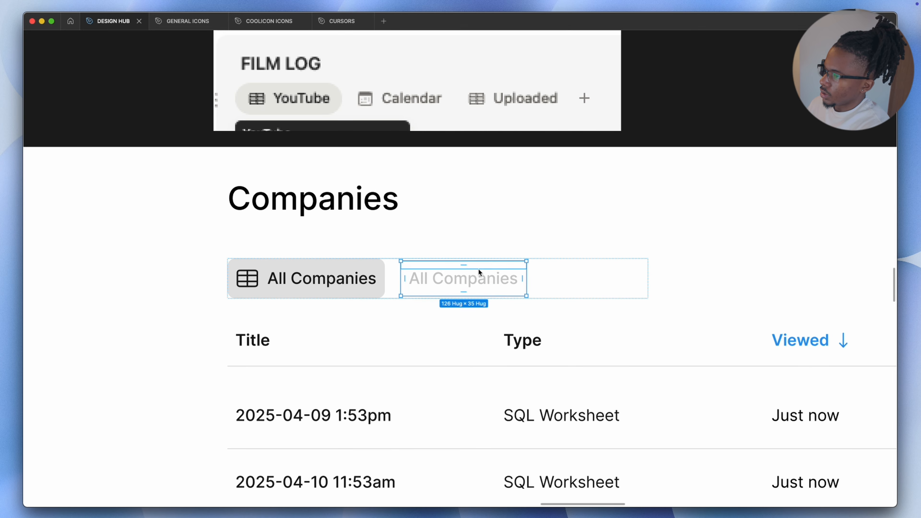
{"action": "double_click", "coordinate": [478, 279]}
{"action": "type", "text": "Sales View"}
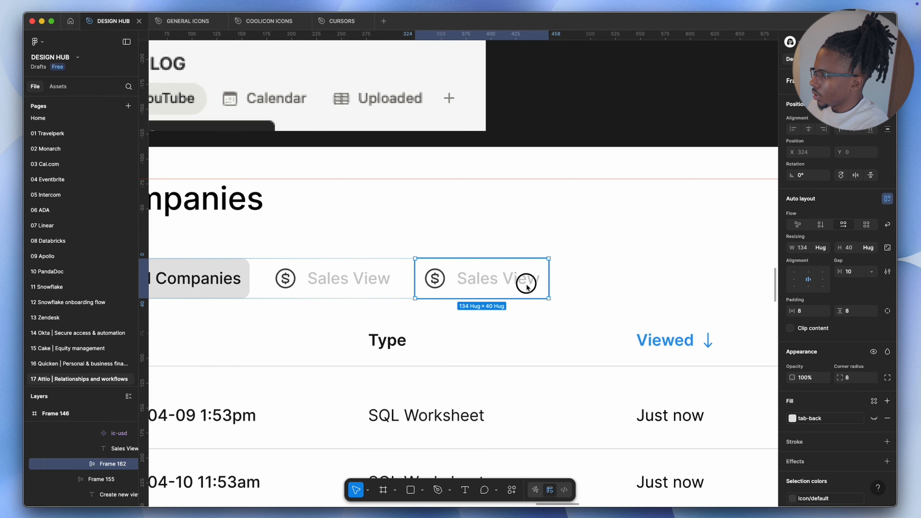
Rename the third tab to Marketing view and swap its icon for a trend-up icon
{"action": "double_click", "coordinate": [527, 284]}
{"action": "triple_click", "coordinate": [527, 281]}
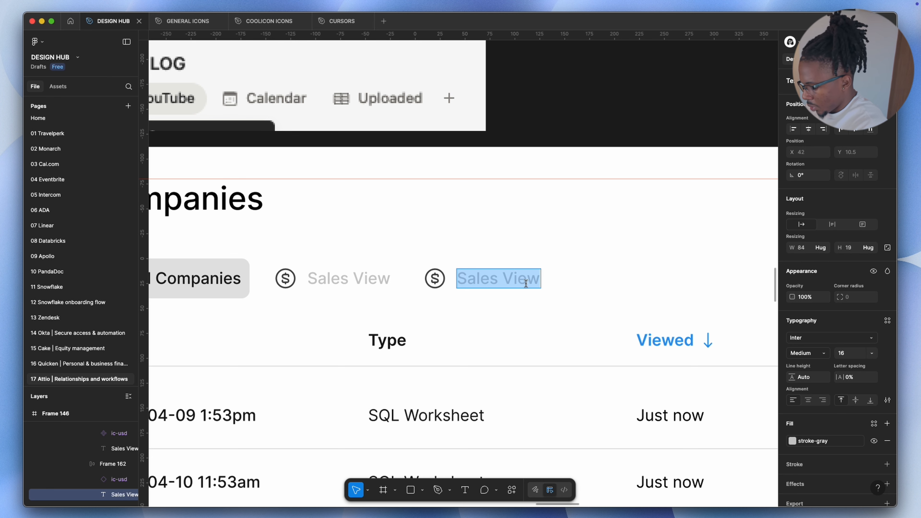
{"action": "type", "text": "Marketing"}
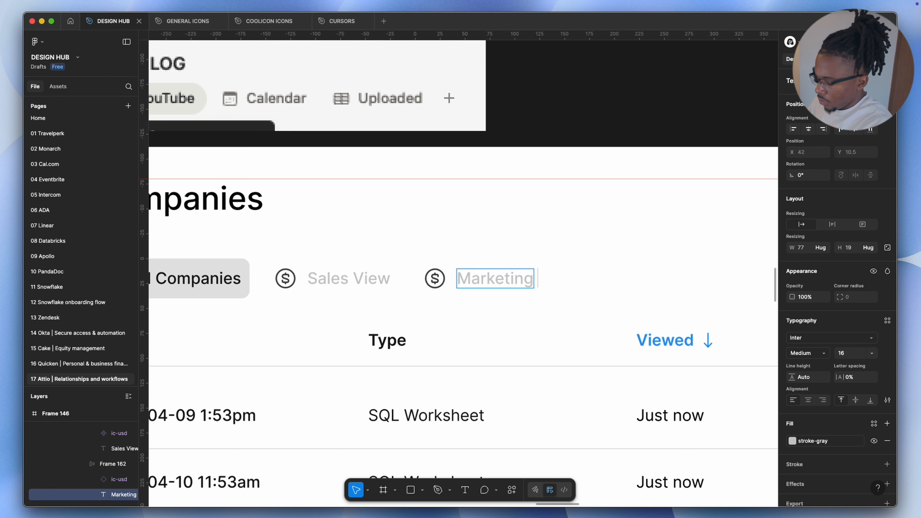
{"action": "left_click", "coordinate": [438, 280]}
{"action": "left_click", "coordinate": [439, 281]}
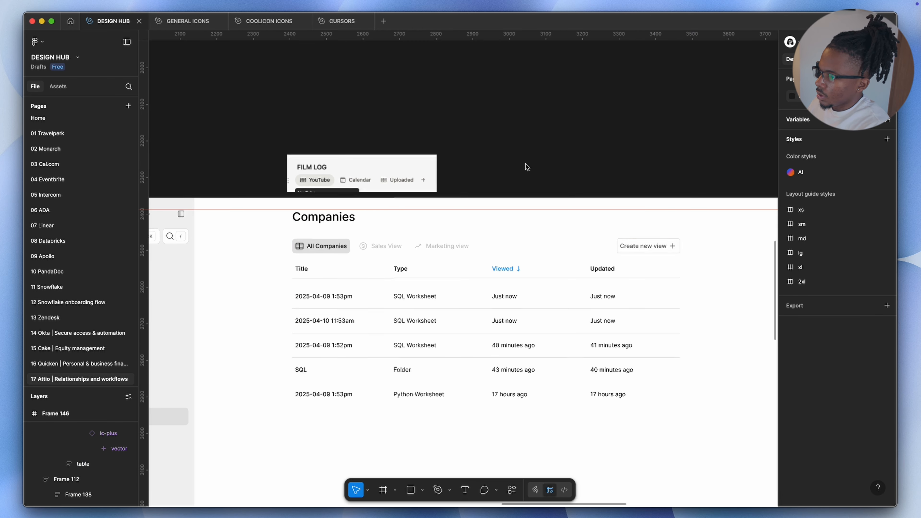
Compare the design's tabs and table columns with the Attio reference screen
{"action": "scroll", "coordinate": [580, 262], "scroll_direction": "right", "scroll_amount": 4}
{"action": "scroll", "coordinate": [548, 248], "scroll_direction": "left", "scroll_amount": 6}
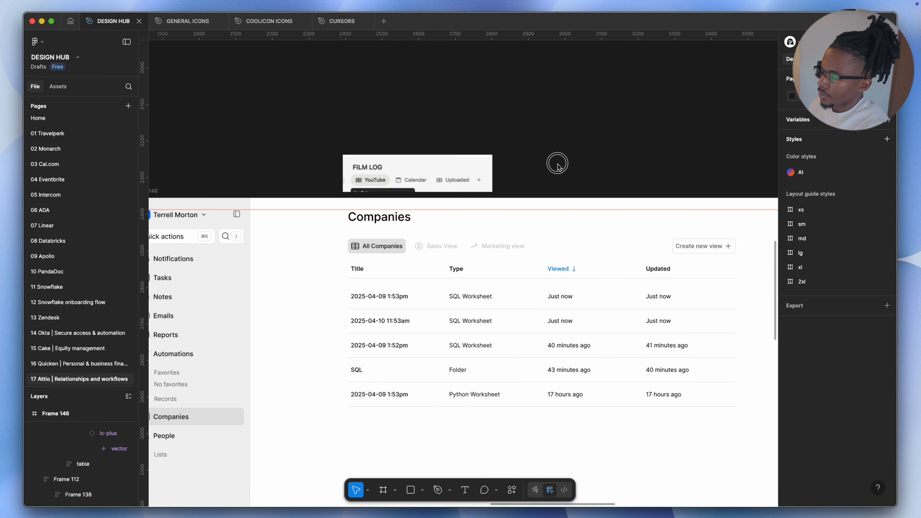
{"action": "scroll", "coordinate": [436, 229], "scroll_direction": "down", "scroll_amount": 5}
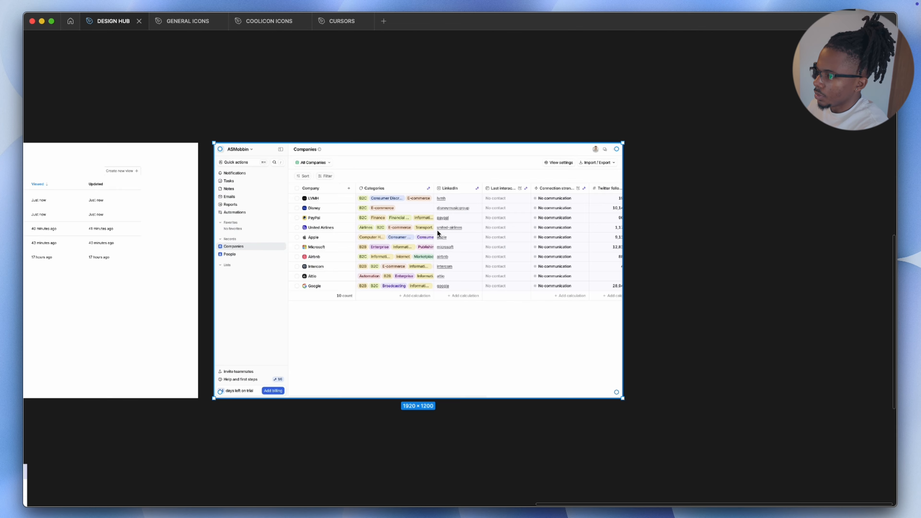
{"action": "scroll", "coordinate": [434, 228], "scroll_direction": "left", "scroll_amount": 6}
{"action": "scroll", "coordinate": [174, 168], "scroll_direction": "up", "scroll_amount": 6}
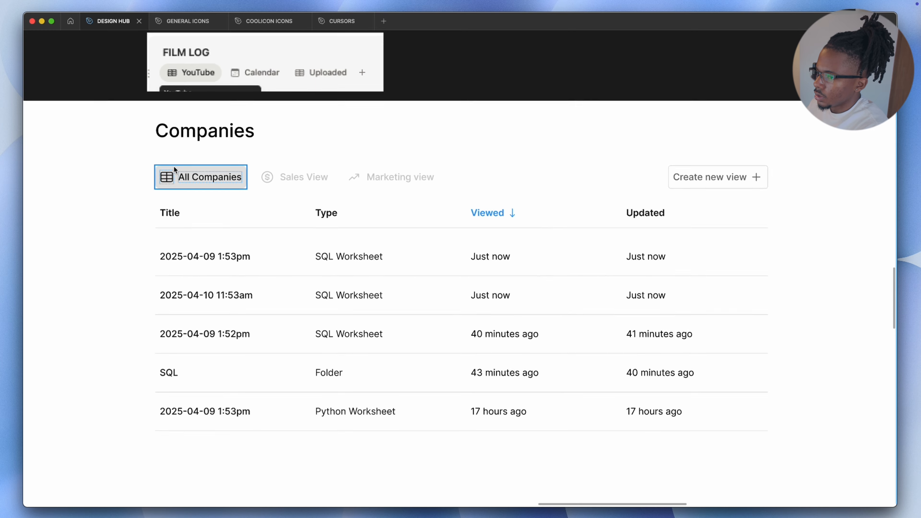
{"action": "scroll", "coordinate": [508, 257], "scroll_direction": "down", "scroll_amount": 3}
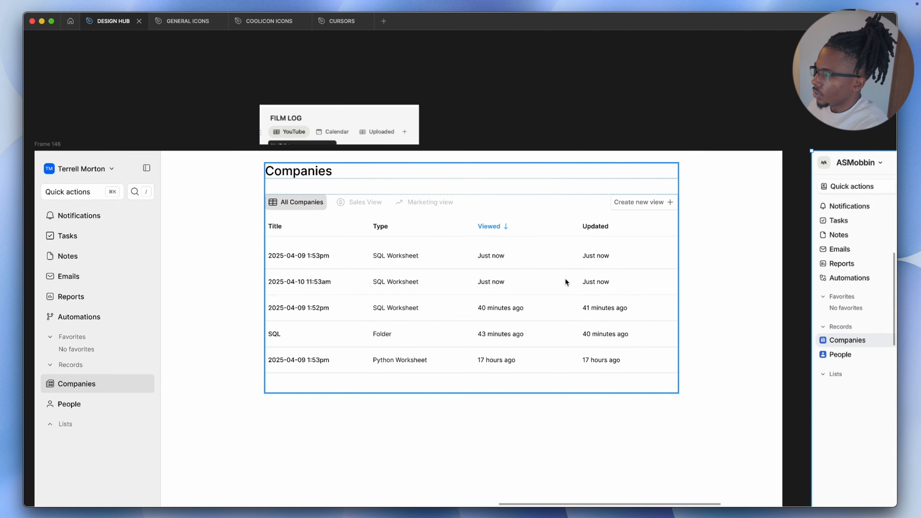
{"action": "scroll", "coordinate": [528, 267], "scroll_direction": "right", "scroll_amount": 15}
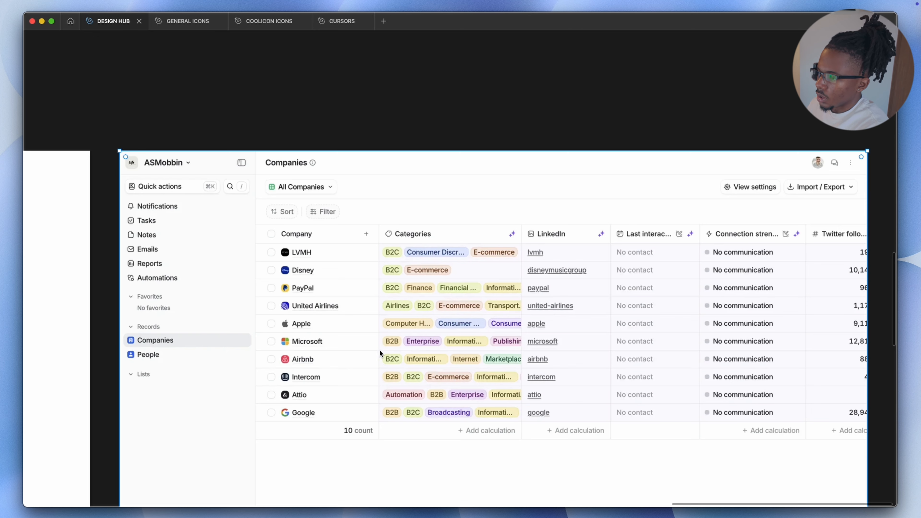
{"action": "scroll", "coordinate": [405, 331], "scroll_direction": "down", "scroll_amount": 5}
{"action": "scroll", "coordinate": [294, 290], "scroll_direction": "left", "scroll_amount": 6}
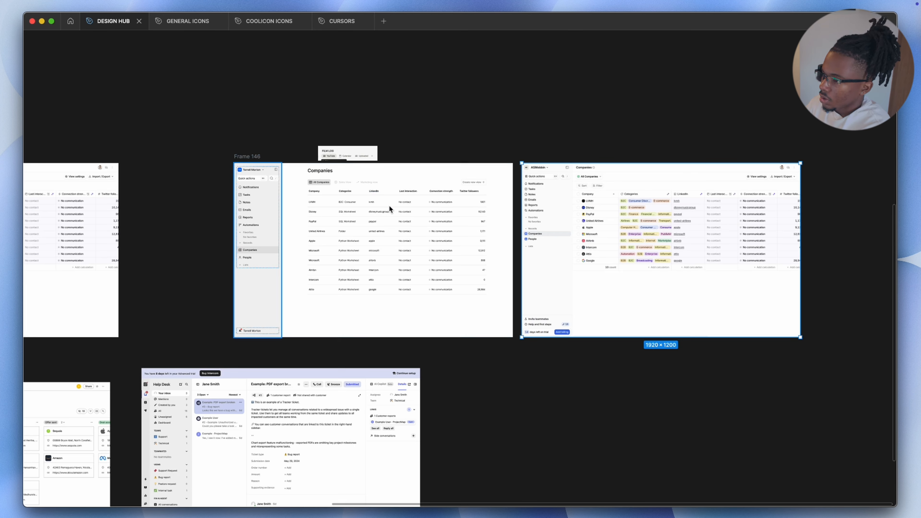
{"action": "scroll", "coordinate": [297, 199], "scroll_direction": "up", "scroll_amount": 5}
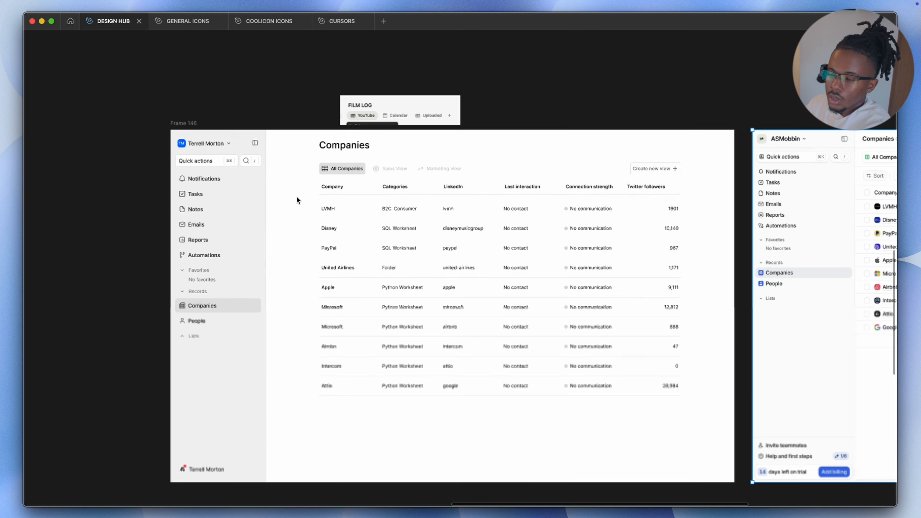
{"action": "scroll", "coordinate": [458, 184], "scroll_direction": "up", "scroll_amount": 1}
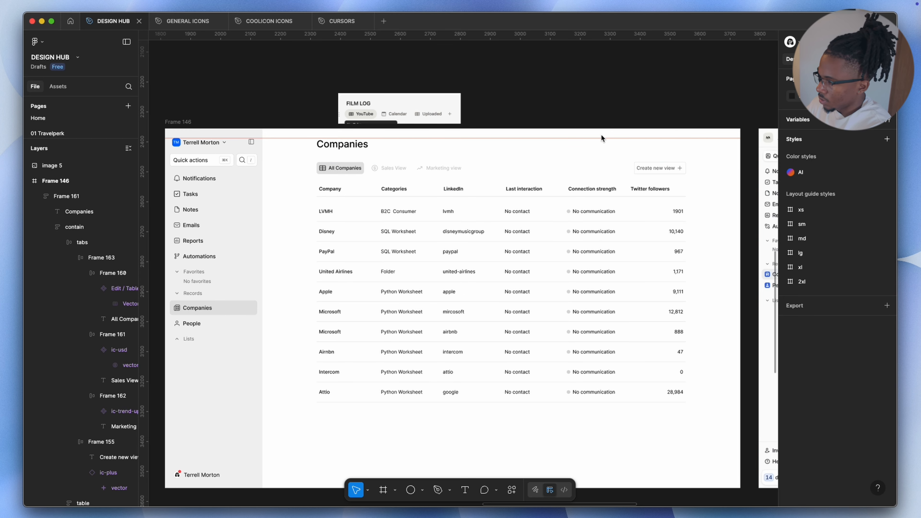
Inspect the reference table's row checkboxes and company column up close
{"action": "key", "text": "super+backslash"}
{"action": "scroll", "coordinate": [626, 173], "scroll_direction": "right", "scroll_amount": 15}
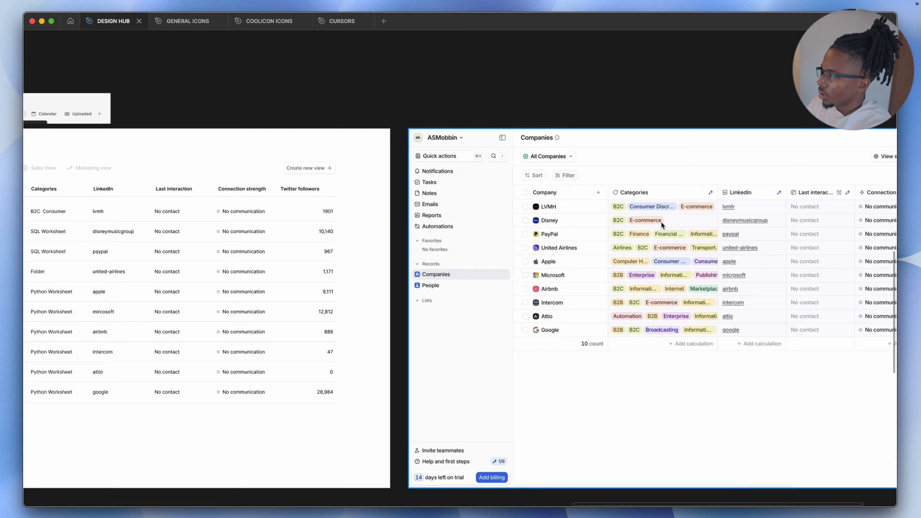
{"action": "scroll", "coordinate": [475, 210], "scroll_direction": "up", "scroll_amount": 5}
{"action": "scroll", "coordinate": [476, 213], "scroll_direction": "down", "scroll_amount": 5}
{"action": "scroll", "coordinate": [487, 211], "scroll_direction": "down", "scroll_amount": 5}
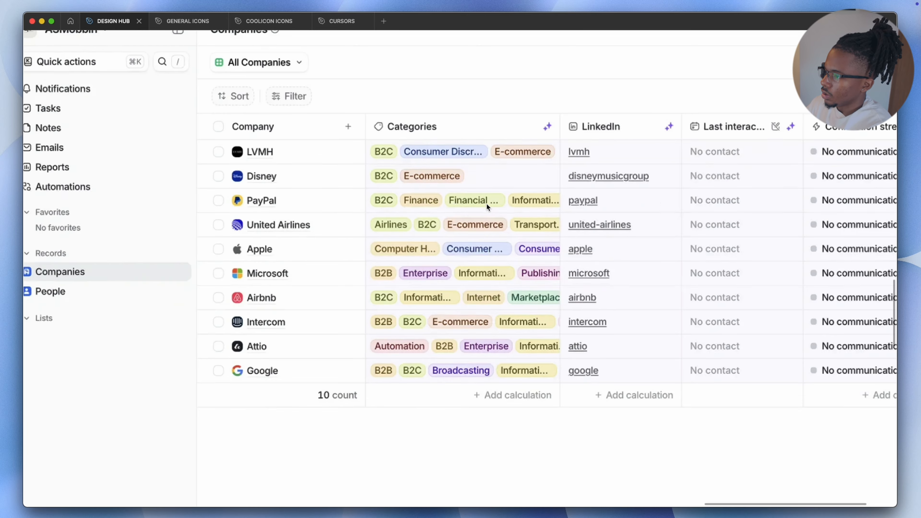
{"action": "scroll", "coordinate": [486, 203], "scroll_direction": "up", "scroll_amount": 2}
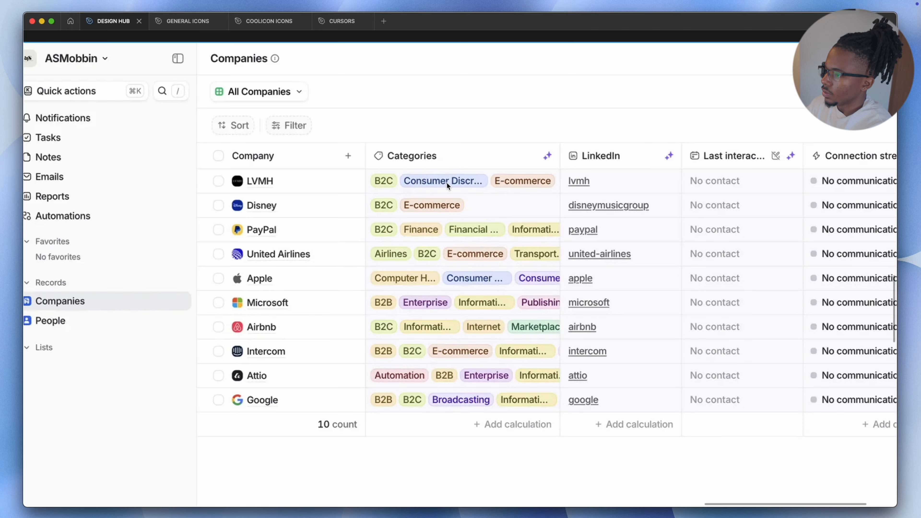
{"action": "scroll", "coordinate": [446, 182], "scroll_direction": "up", "scroll_amount": 5}
{"action": "scroll", "coordinate": [449, 181], "scroll_direction": "down", "scroll_amount": 5}
{"action": "scroll", "coordinate": [469, 191], "scroll_direction": "down", "scroll_amount": 5}
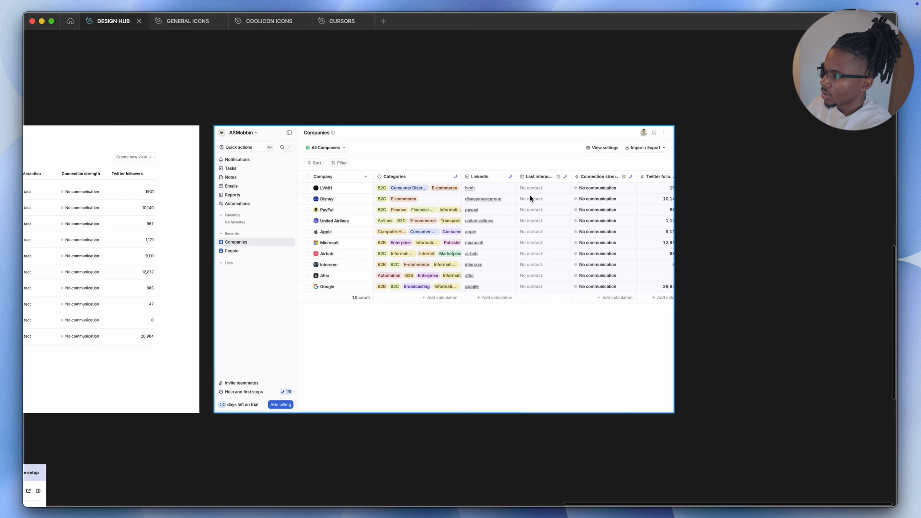
{"action": "scroll", "coordinate": [491, 187], "scroll_direction": "up", "scroll_amount": 4}
{"action": "scroll", "coordinate": [446, 188], "scroll_direction": "down", "scroll_amount": 1}
{"action": "scroll", "coordinate": [446, 188], "scroll_direction": "left", "scroll_amount": 3}
{"action": "scroll", "coordinate": [453, 210], "scroll_direction": "down", "scroll_amount": 1}
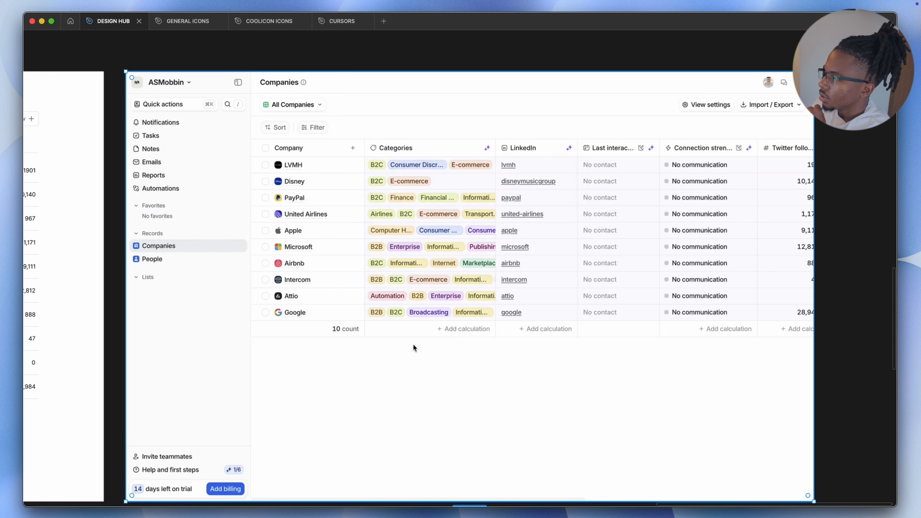
{"action": "scroll", "coordinate": [414, 335], "scroll_direction": "left", "scroll_amount": 10}
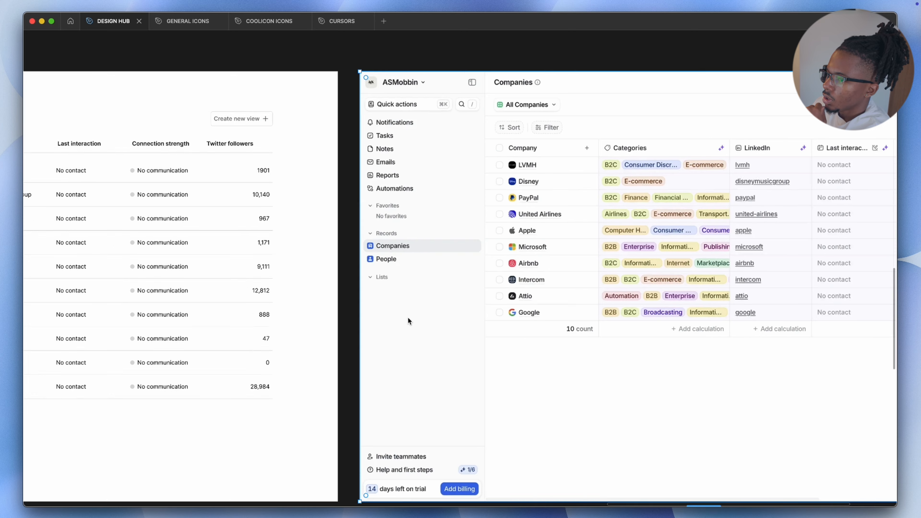
{"action": "scroll", "coordinate": [410, 318], "scroll_direction": "right", "scroll_amount": 5}
{"action": "scroll", "coordinate": [410, 316], "scroll_direction": "right", "scroll_amount": 5}
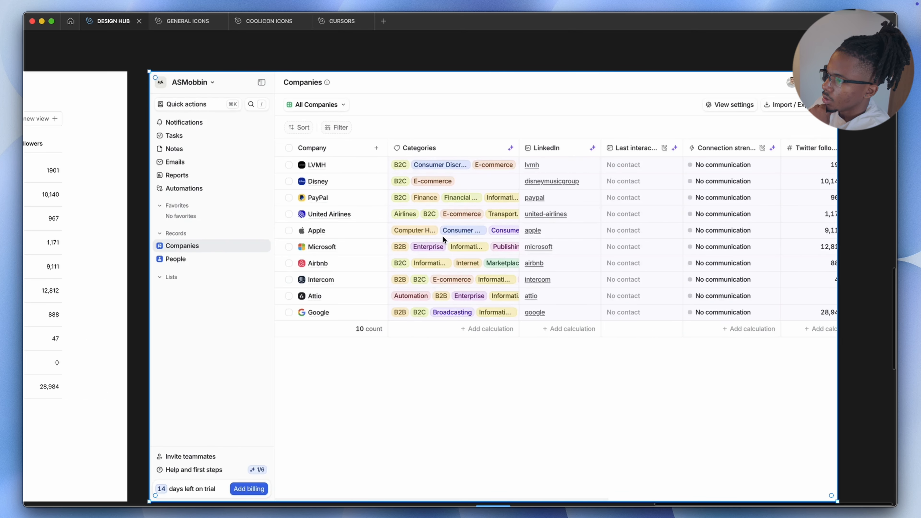
{"action": "scroll", "coordinate": [440, 229], "scroll_direction": "up", "scroll_amount": 2}
{"action": "scroll", "coordinate": [438, 333], "scroll_direction": "up", "scroll_amount": 5}
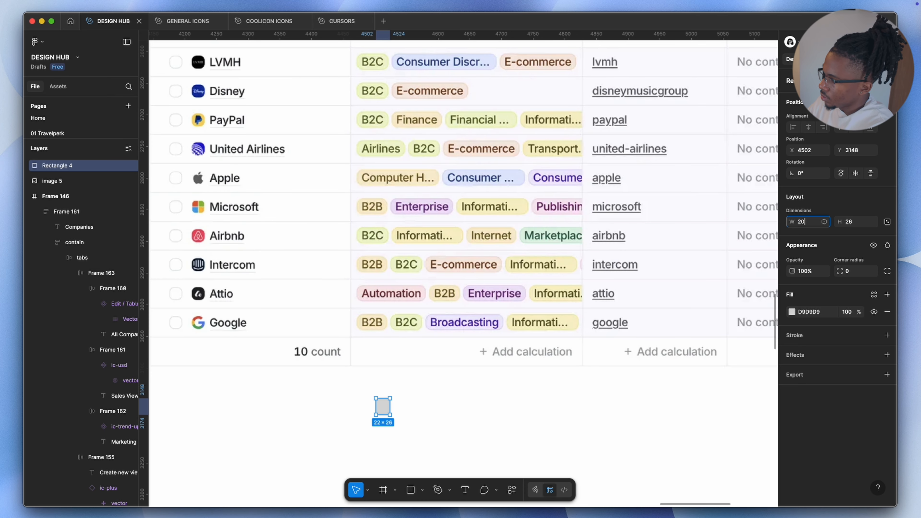
Resize the small rectangle to 16 by 16 and adjust its fill color for a checkbox
{"action": "key", "text": "Return"}
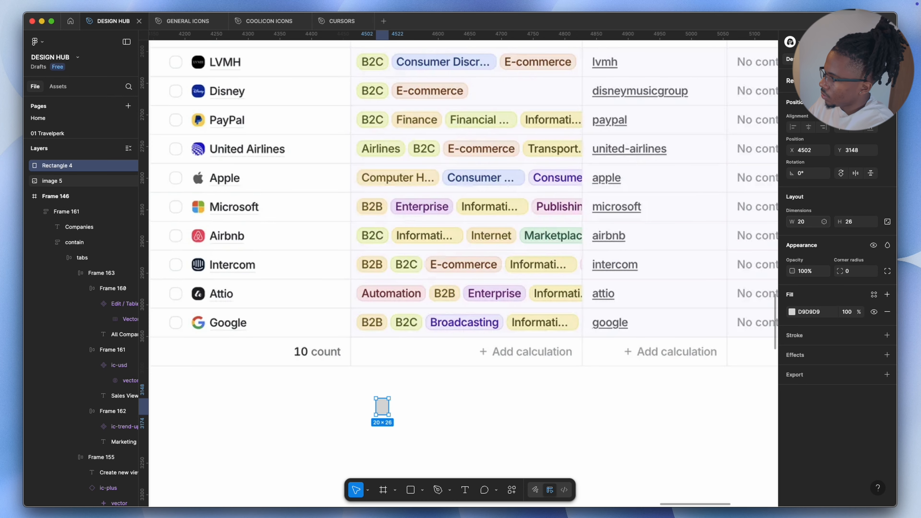
{"action": "left_click", "coordinate": [802, 223]}
{"action": "type", "text": "16"}
{"action": "key", "text": "Return"}
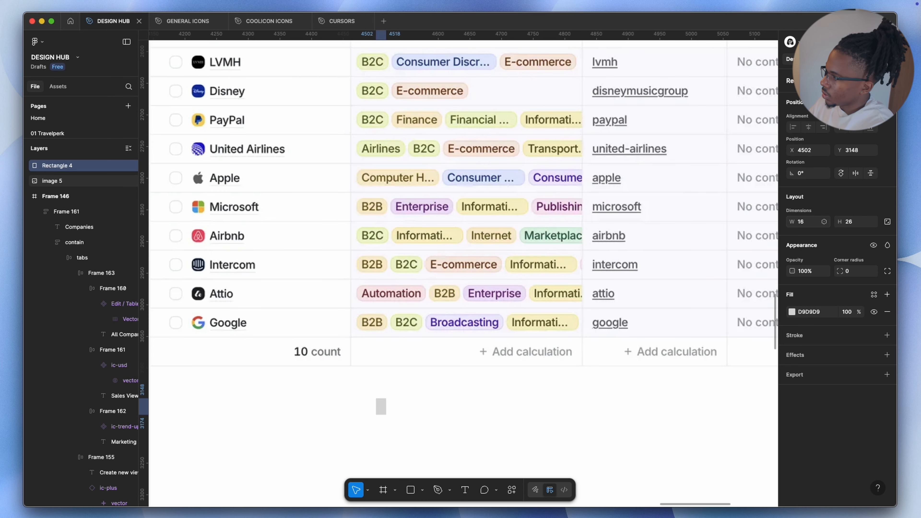
{"action": "left_click", "coordinate": [792, 312]}
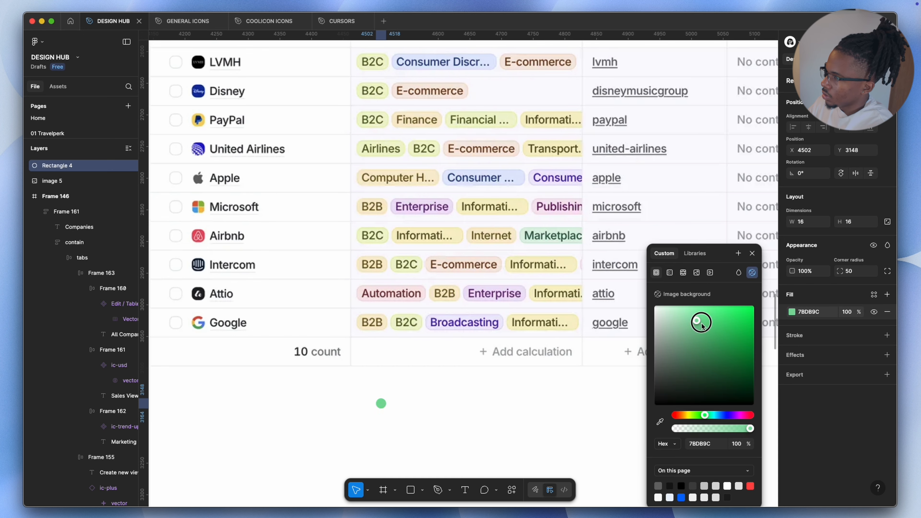
{"action": "left_click_drag", "start_coordinate": [701, 322], "coordinate": [724, 316]}
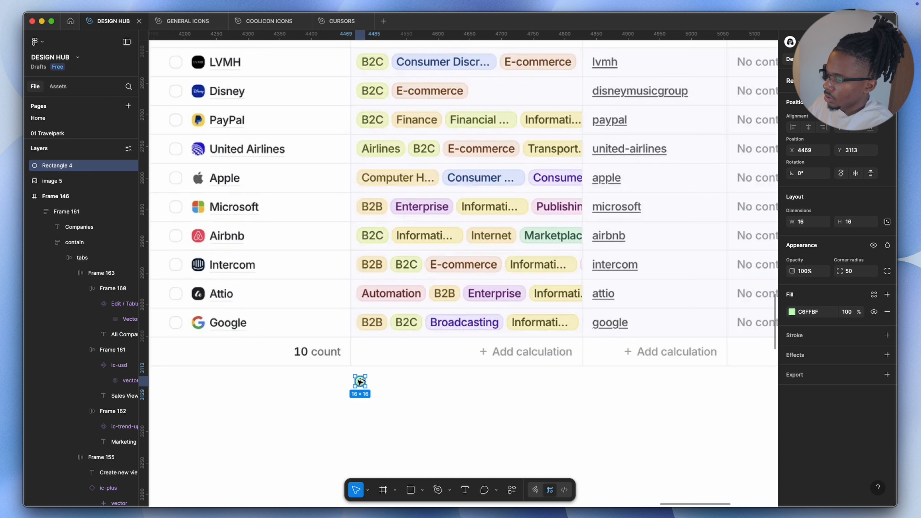
{"action": "left_click_drag", "start_coordinate": [362, 383], "coordinate": [382, 385]}
Switch to the General Icons file and browse its icon sets
{"action": "scroll", "coordinate": [406, 236], "scroll_direction": "down", "scroll_amount": 5}
{"action": "scroll", "coordinate": [403, 236], "scroll_direction": "down", "scroll_amount": 5}
{"action": "scroll", "coordinate": [297, 213], "scroll_direction": "left", "scroll_amount": 5}
{"action": "key", "text": "ctrl+Tab"}
{"action": "scroll", "coordinate": [275, 363], "scroll_direction": "up", "scroll_amount": 4}
{"action": "scroll", "coordinate": [290, 228], "scroll_direction": "left", "scroll_amount": 6}
{"action": "scroll", "coordinate": [507, 239], "scroll_direction": "down", "scroll_amount": 5}
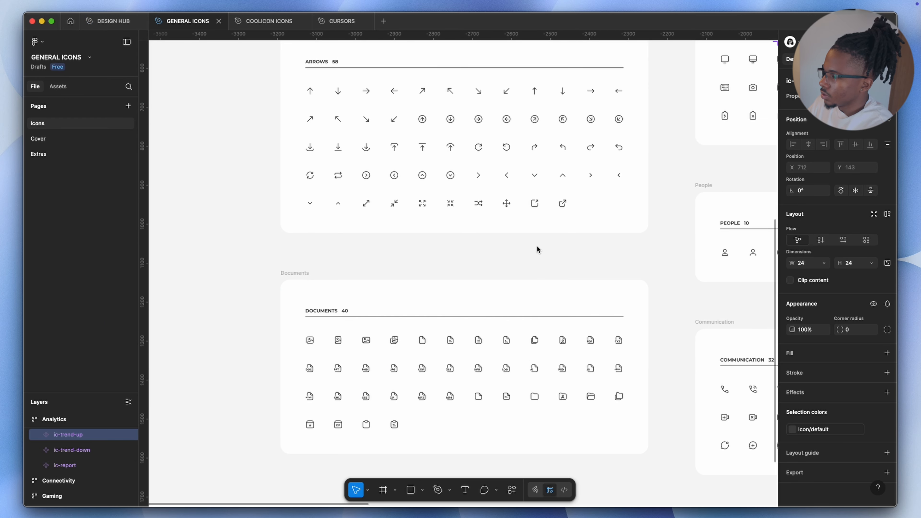
{"action": "scroll", "coordinate": [536, 246], "scroll_direction": "up", "scroll_amount": 5}
{"action": "scroll", "coordinate": [536, 245], "scroll_direction": "up", "scroll_amount": 10}
{"action": "scroll", "coordinate": [551, 211], "scroll_direction": "right", "scroll_amount": 4}
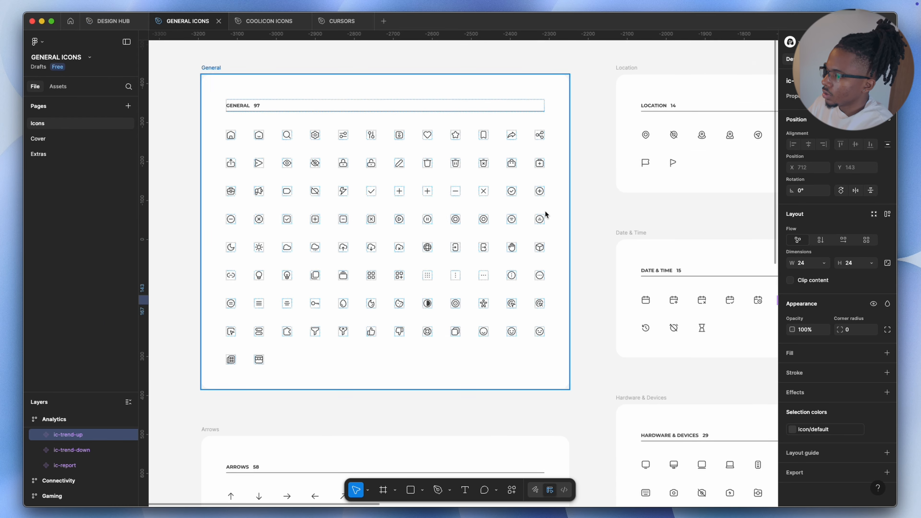
{"action": "scroll", "coordinate": [560, 252], "scroll_direction": "right", "scroll_amount": 5}
{"action": "scroll", "coordinate": [560, 252], "scroll_direction": "down", "scroll_amount": 9}
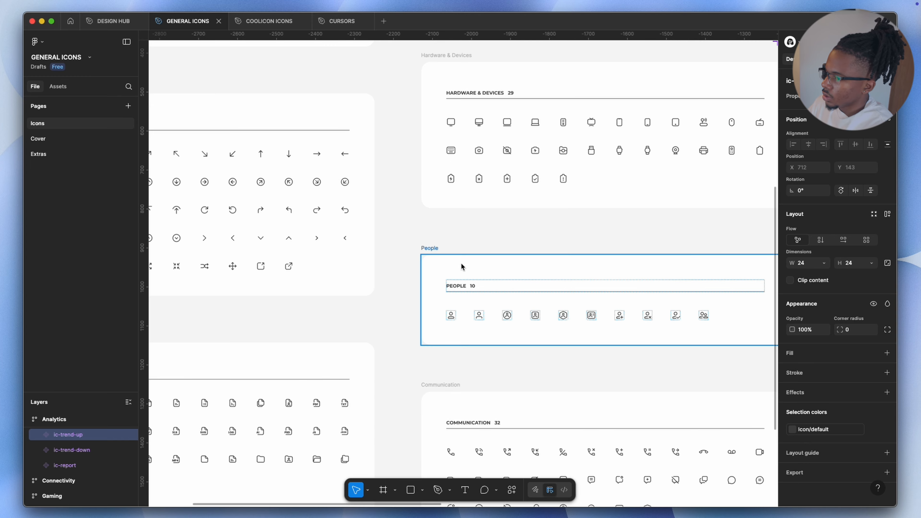
{"action": "scroll", "coordinate": [382, 264], "scroll_direction": "left", "scroll_amount": 5}
{"action": "scroll", "coordinate": [435, 255], "scroll_direction": "down", "scroll_amount": 5}
{"action": "scroll", "coordinate": [553, 268], "scroll_direction": "right", "scroll_amount": 6}
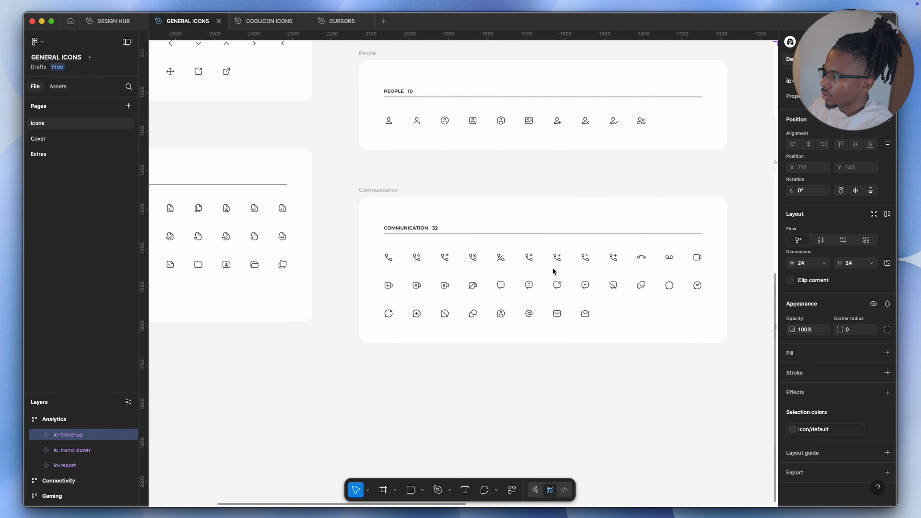
Delete the selected extra tag inside the LVMH row's Categories cell
{"action": "double_click", "coordinate": [295, 224]}
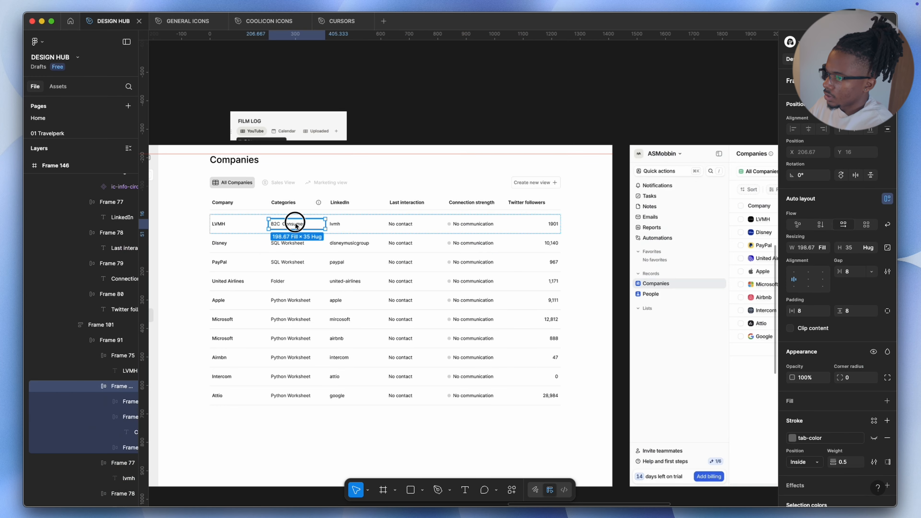
{"action": "double_click", "coordinate": [296, 225]}
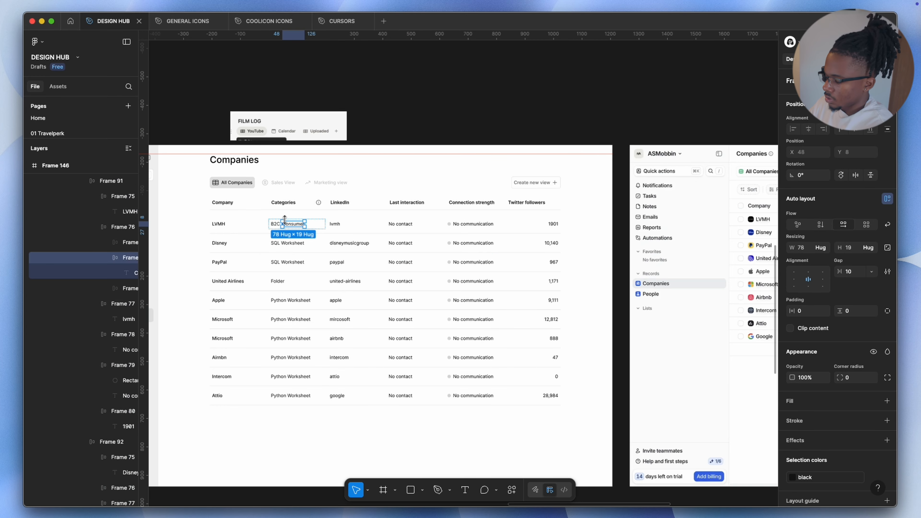
{"action": "key", "text": "Delete"}
{"action": "scroll", "coordinate": [604, 369], "scroll_direction": "down", "scroll_amount": 1}
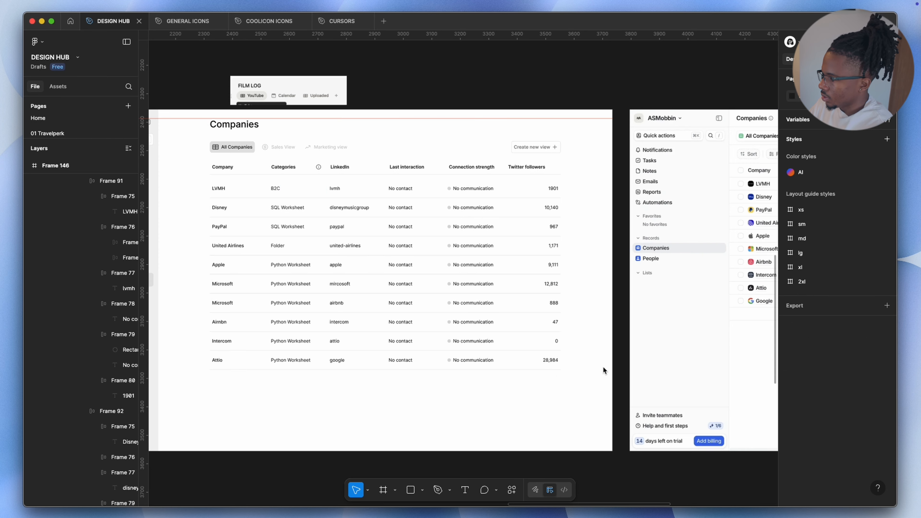
Undo the last fill color change on the third category dot
{"action": "scroll", "coordinate": [603, 369], "scroll_direction": "right", "scroll_amount": 4}
{"action": "scroll", "coordinate": [706, 322], "scroll_direction": "up", "scroll_amount": 5}
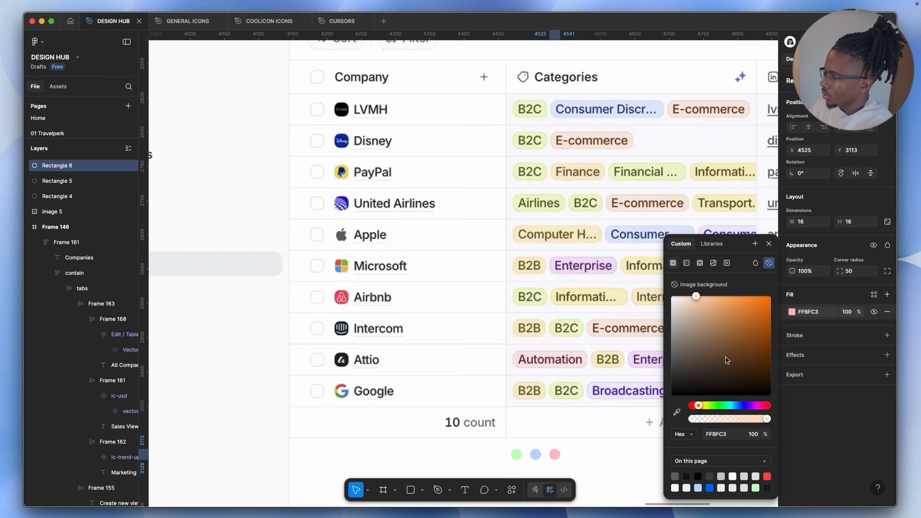
{"action": "key", "text": "super+z"}
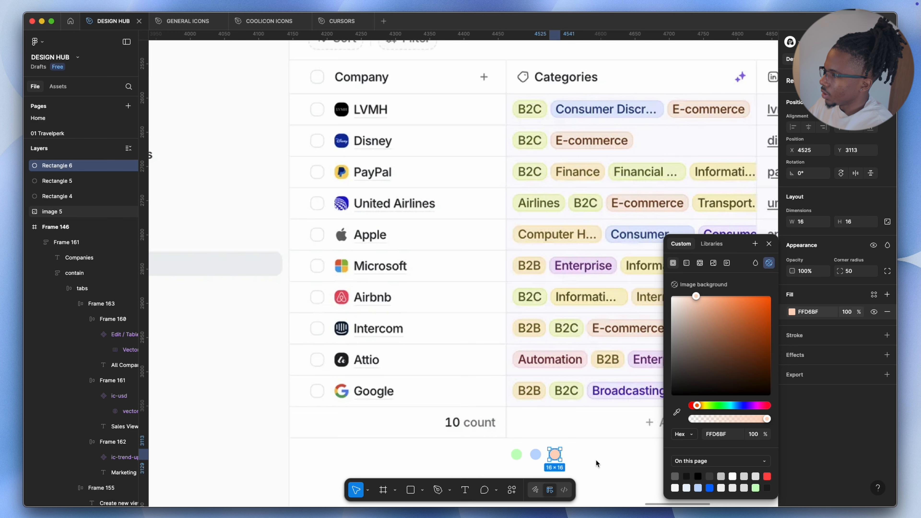
Wrap the green, blue and peach category dots in an auto layout frame
{"action": "key", "text": "super+backslash"}
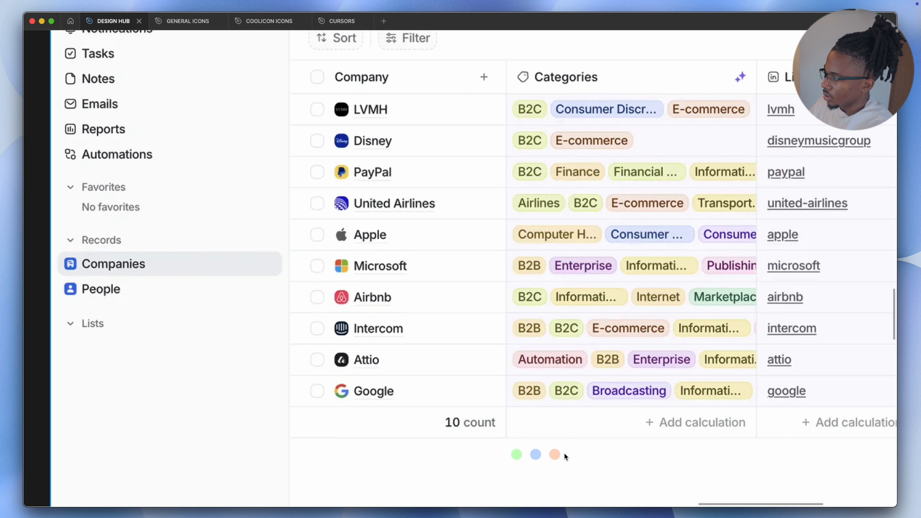
{"action": "left_click", "coordinate": [516, 452]}
{"action": "key", "text": "shift+a"}
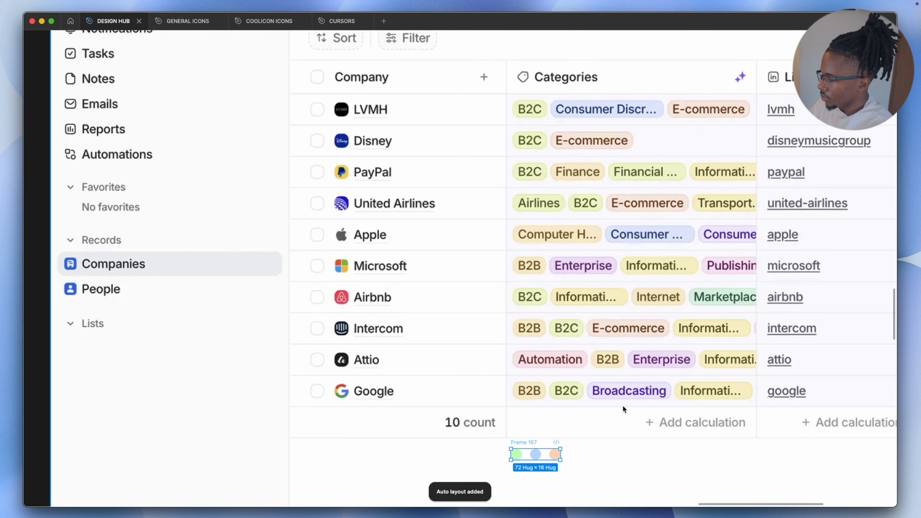
{"action": "key", "text": "super+backslash"}
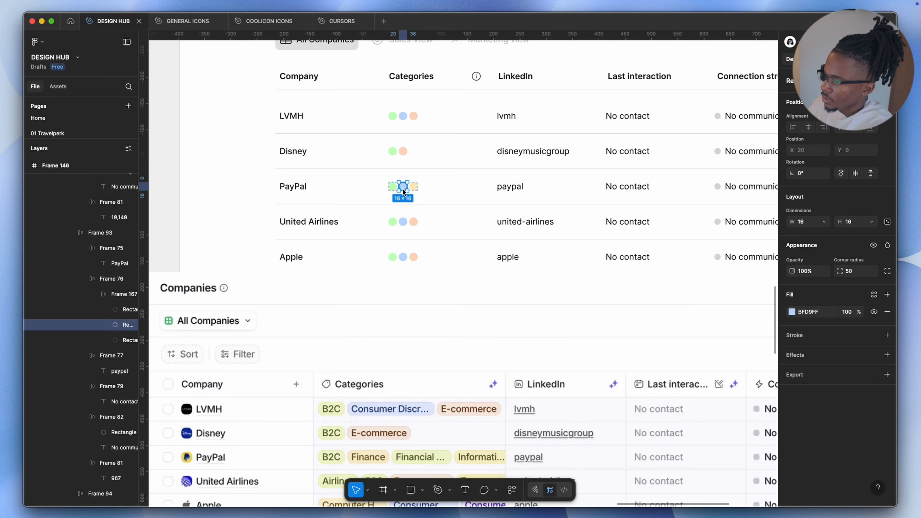
Delete one dot from the PayPal row's category dots
{"action": "key", "text": "Delete"}
{"action": "double_click", "coordinate": [394, 185]}
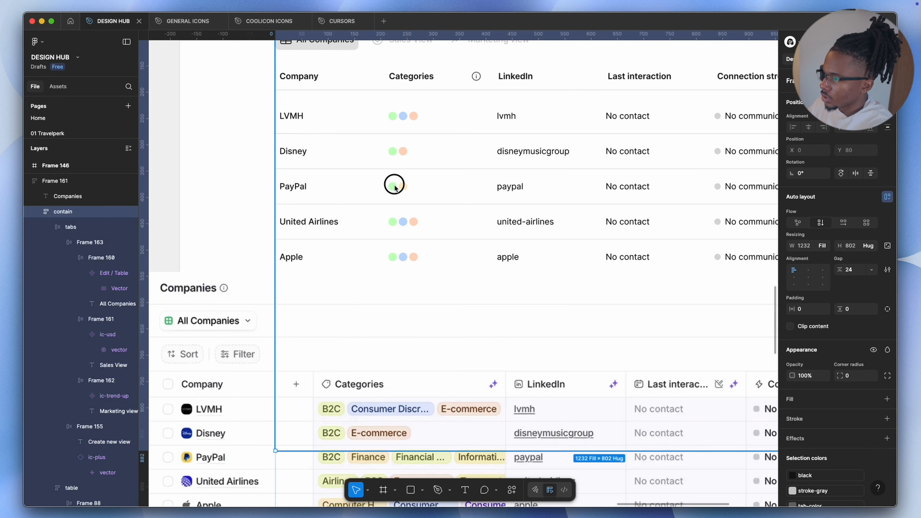
{"action": "double_click", "coordinate": [394, 186]}
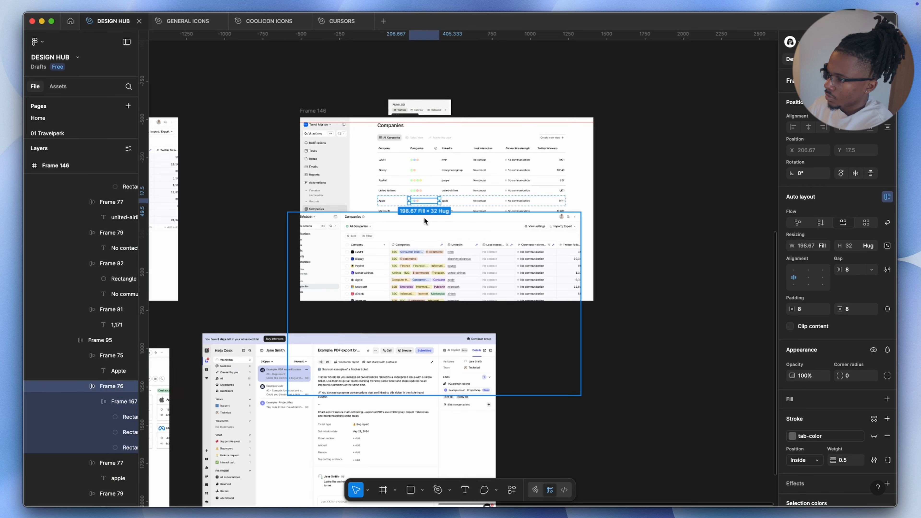
{"action": "left_click_drag", "start_coordinate": [424, 252], "coordinate": [743, 155]}
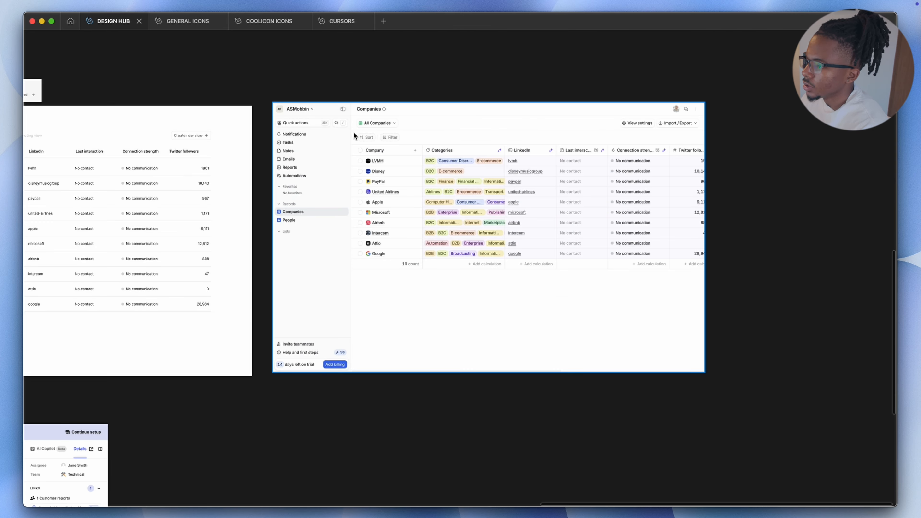
Copy the dark Import buttons from the Apollo page and place them beside the Companies heading
{"action": "scroll", "coordinate": [353, 133], "scroll_direction": "up", "scroll_amount": 5}
{"action": "scroll", "coordinate": [421, 145], "scroll_direction": "down", "scroll_amount": 5}
{"action": "scroll", "coordinate": [421, 145], "scroll_direction": "left", "scroll_amount": 5}
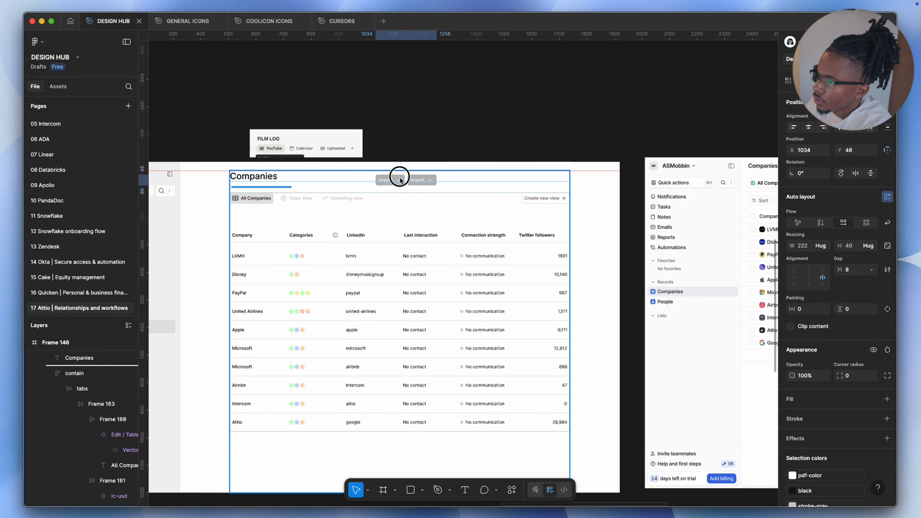
{"action": "left_click", "coordinate": [418, 177]}
{"action": "left_click_drag", "start_coordinate": [418, 177], "coordinate": [294, 192]}
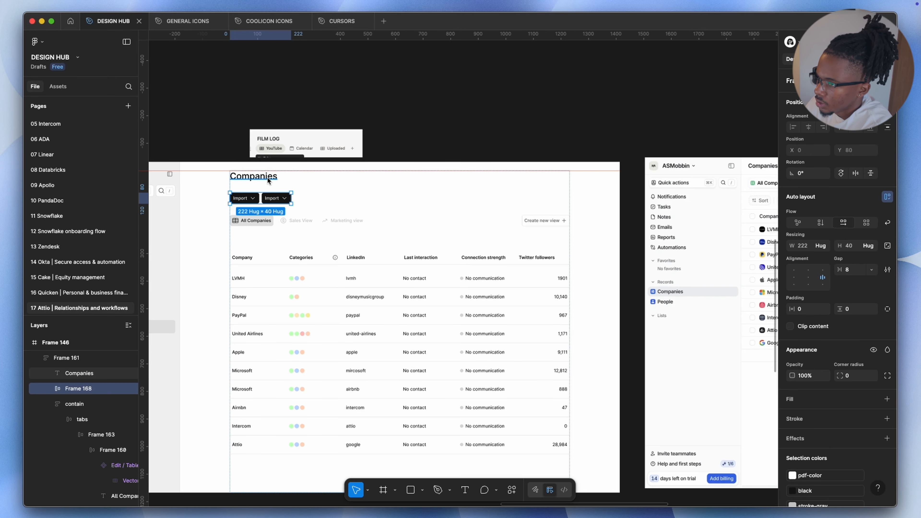
Wrap the Companies heading and buttons in an auto layout frame spanning the full width
{"action": "left_click", "coordinate": [277, 182], "text": "shift"}
{"action": "key", "text": "shift+a"}
{"action": "left_click", "coordinate": [841, 223]}
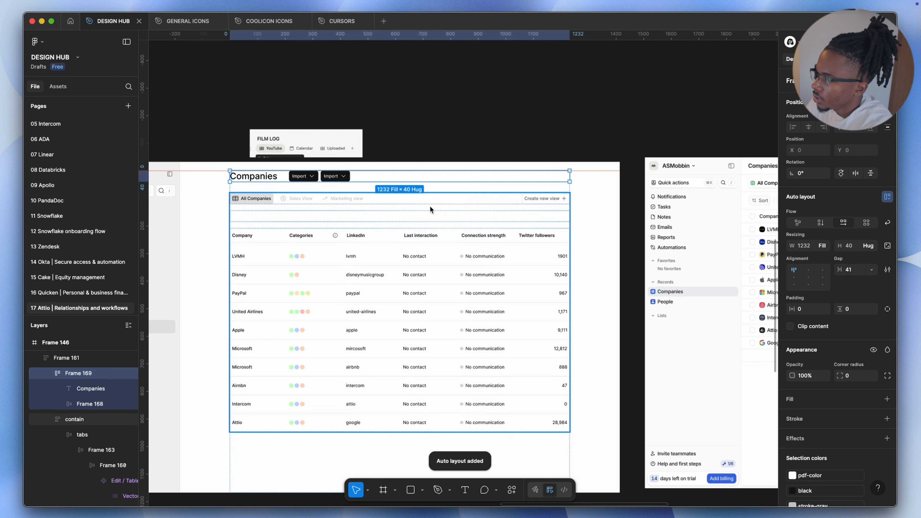
Relabel the buttons View settings and Import / Export, removing the extra chevron icon
{"action": "left_click", "coordinate": [500, 169]}
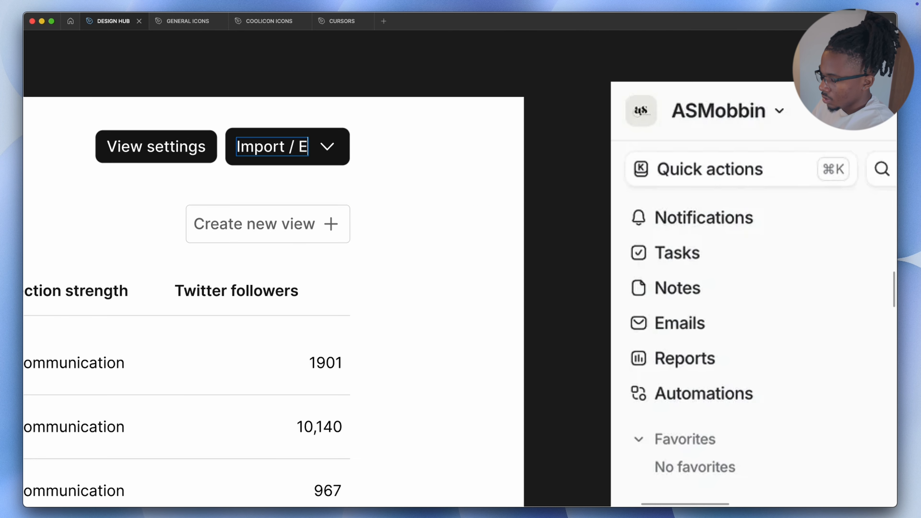
{"action": "type", "text": "xport"}
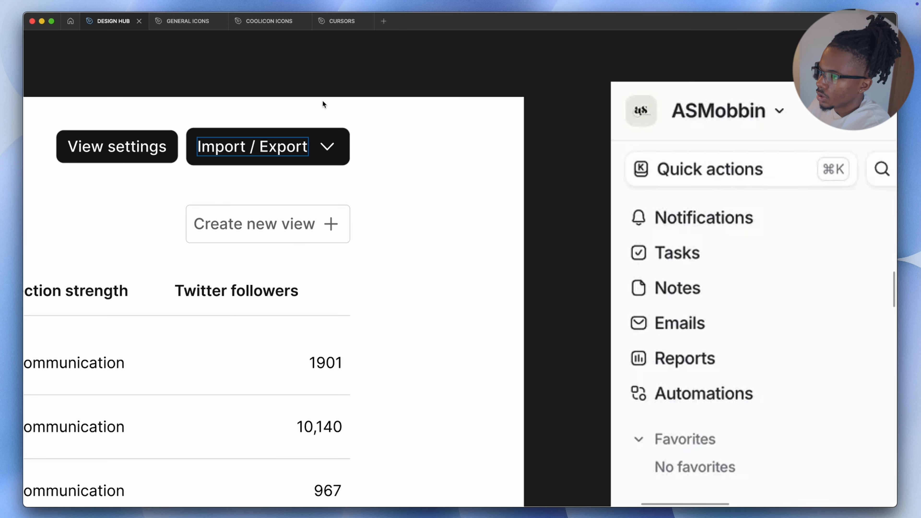
{"action": "left_click", "coordinate": [327, 147]}
{"action": "key", "text": "Delete"}
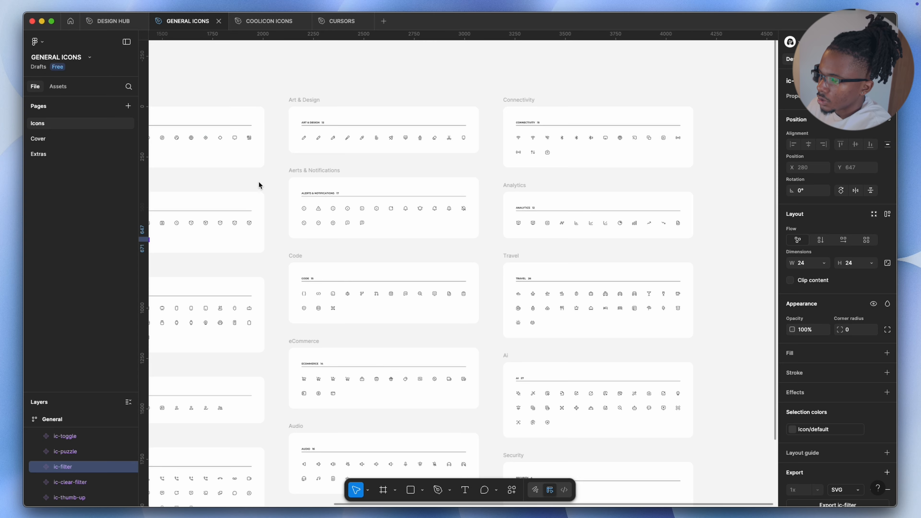
Paste a copy of the dashboard design frame onto the canvas below the reference
{"action": "scroll", "coordinate": [258, 184], "scroll_direction": "down", "scroll_amount": 5}
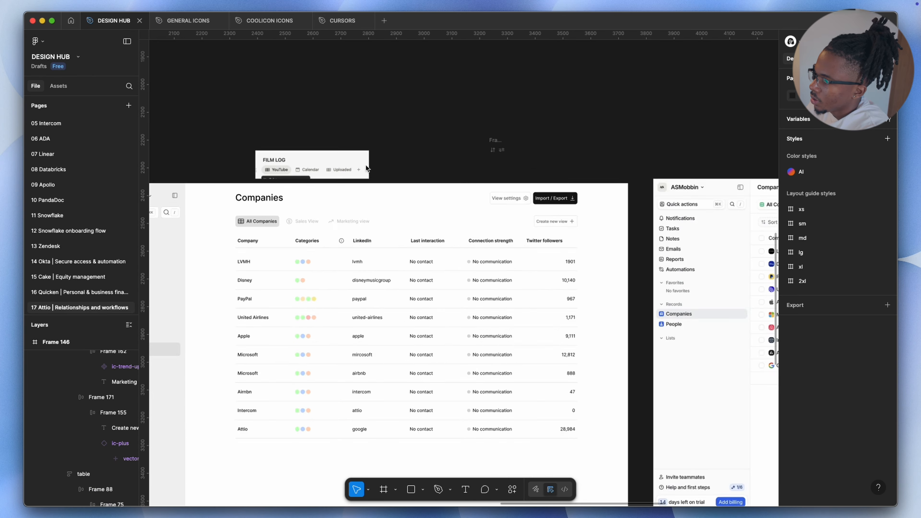
{"action": "scroll", "coordinate": [366, 166], "scroll_direction": "down", "scroll_amount": 3}
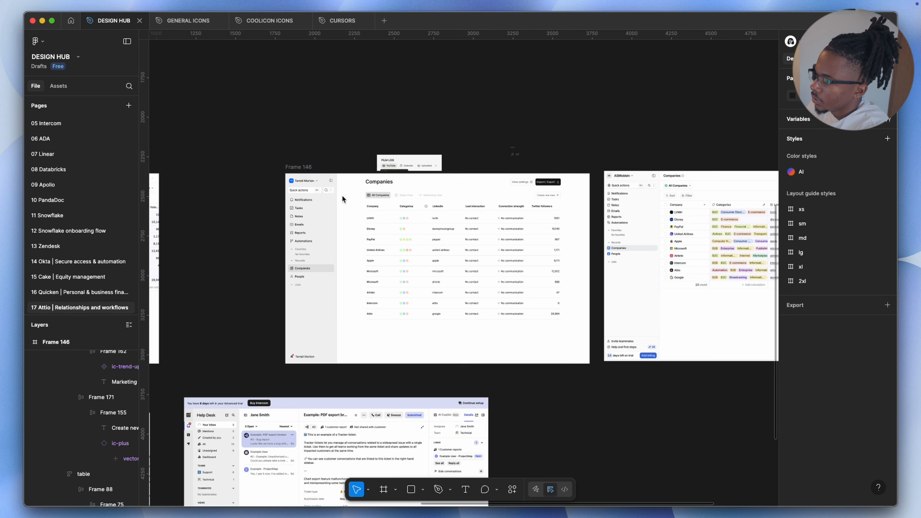
{"action": "scroll", "coordinate": [319, 178], "scroll_direction": "down", "scroll_amount": 3}
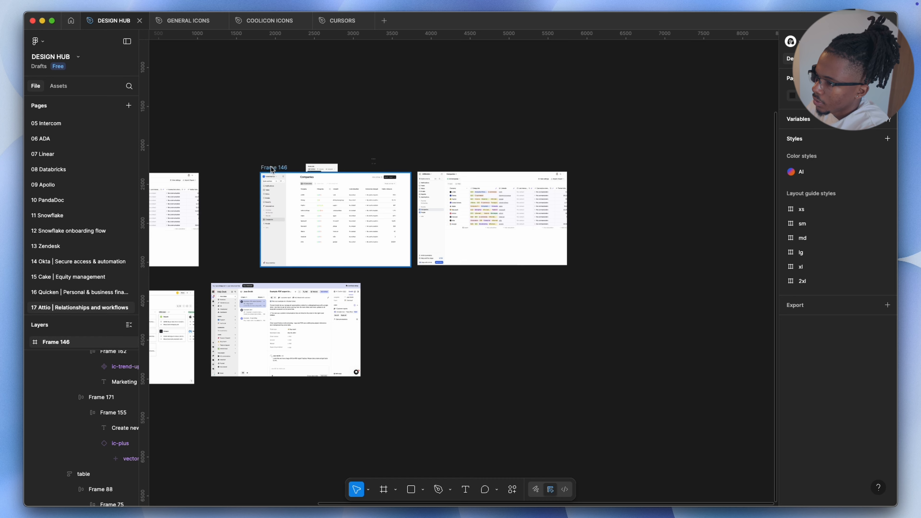
{"action": "left_click", "coordinate": [262, 166]}
{"action": "left_click_drag", "start_coordinate": [262, 166], "coordinate": [433, 274]}
{"action": "key", "text": "ctrl+v"}
{"action": "scroll", "coordinate": [547, 167], "scroll_direction": "up", "scroll_amount": 3}
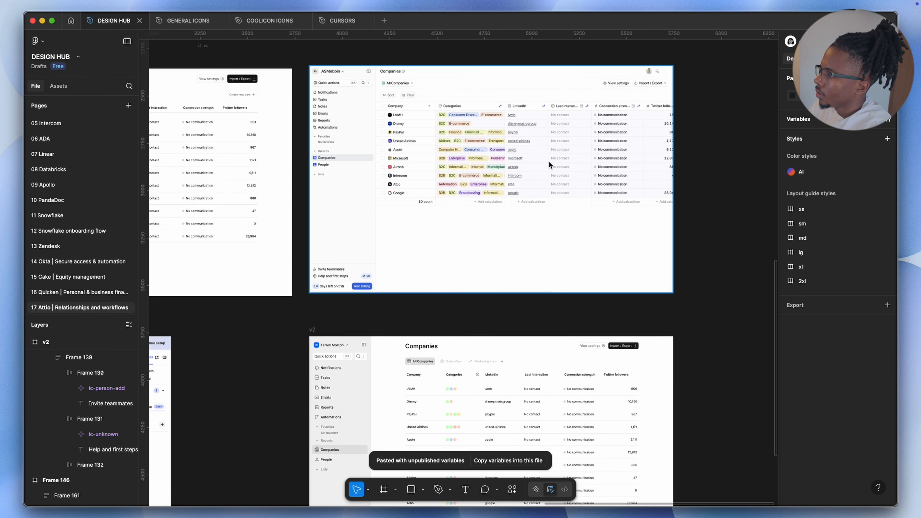
Scroll through the pasted v2 frame to inspect its table rows and footer row
{"action": "scroll", "coordinate": [562, 240], "scroll_direction": "down", "scroll_amount": 3}
{"action": "scroll", "coordinate": [549, 313], "scroll_direction": "up", "scroll_amount": 5}
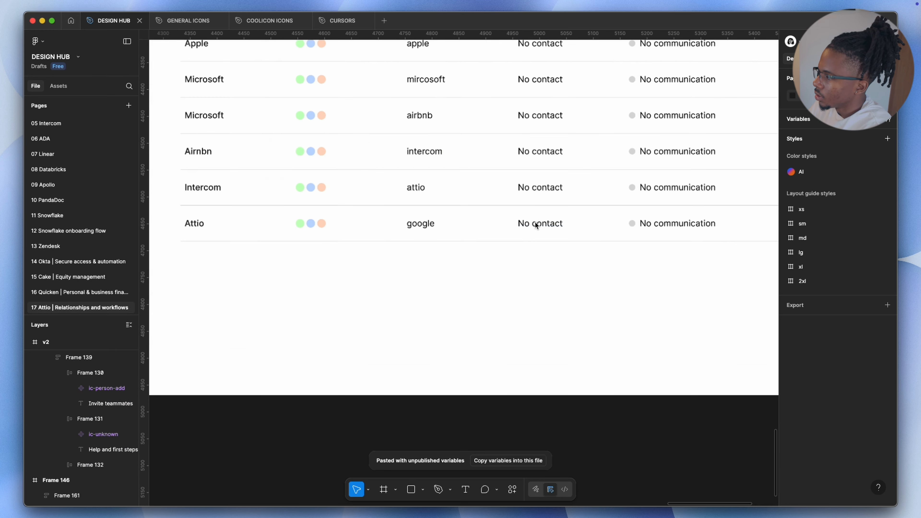
{"action": "left_click", "coordinate": [554, 219]}
{"action": "double_click", "coordinate": [560, 221]}
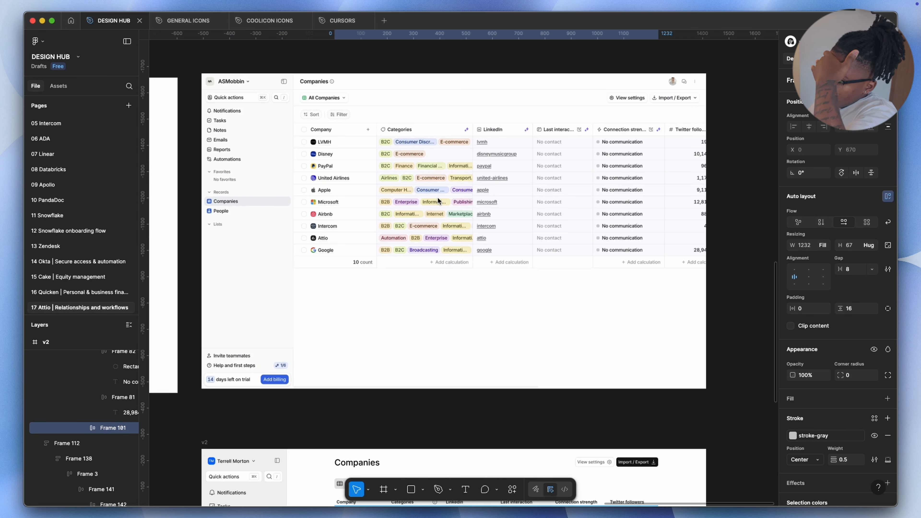
{"action": "scroll", "coordinate": [438, 197], "scroll_direction": "down", "scroll_amount": 3}
{"action": "scroll", "coordinate": [429, 196], "scroll_direction": "down", "scroll_amount": 7}
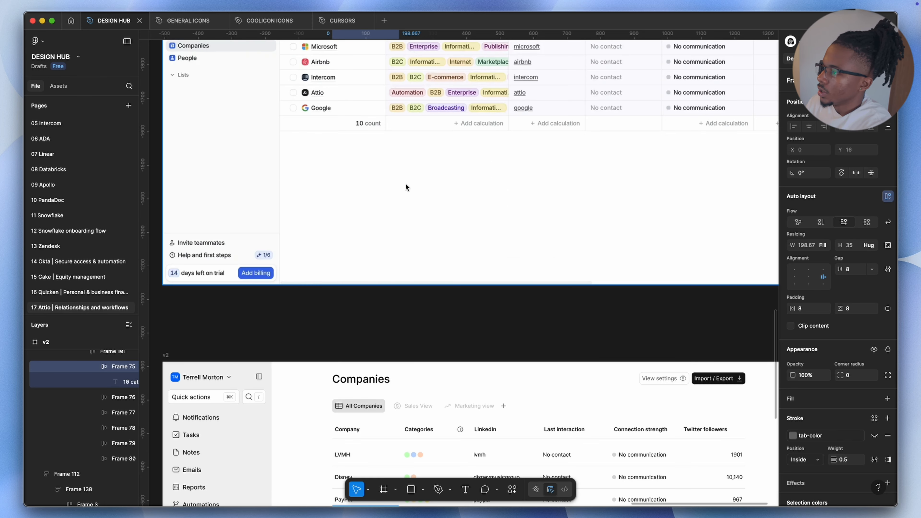
{"action": "scroll", "coordinate": [397, 198], "scroll_direction": "up", "scroll_amount": 3}
{"action": "scroll", "coordinate": [431, 195], "scroll_direction": "down", "scroll_amount": 5}
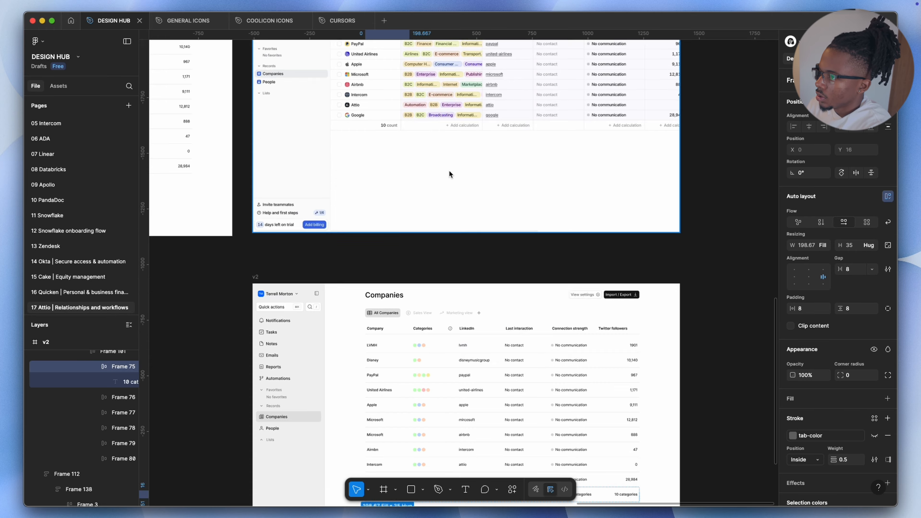
{"action": "scroll", "coordinate": [446, 176], "scroll_direction": "up", "scroll_amount": 10}
{"action": "key", "text": "super+backslash"}
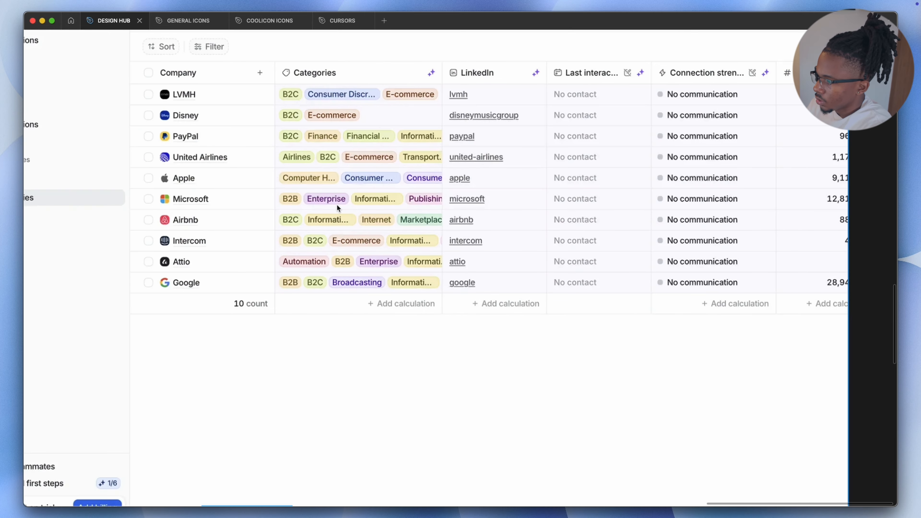
{"action": "scroll", "coordinate": [337, 203], "scroll_direction": "down", "scroll_amount": 3}
{"action": "scroll", "coordinate": [337, 204], "scroll_direction": "down", "scroll_amount": 5}
{"action": "scroll", "coordinate": [345, 208], "scroll_direction": "down", "scroll_amount": 5}
{"action": "scroll", "coordinate": [354, 256], "scroll_direction": "up", "scroll_amount": 5}
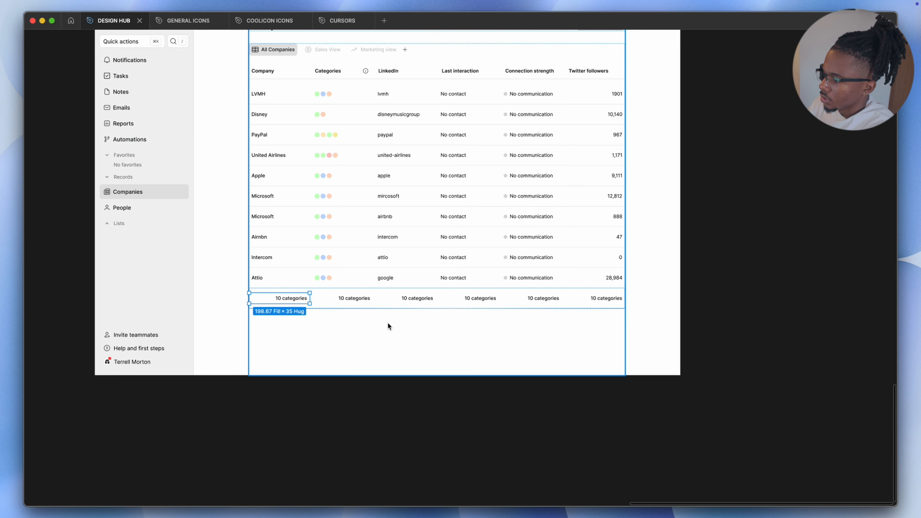
{"action": "scroll", "coordinate": [355, 297], "scroll_direction": "up", "scroll_amount": 3}
{"action": "scroll", "coordinate": [358, 293], "scroll_direction": "down", "scroll_amount": 8}
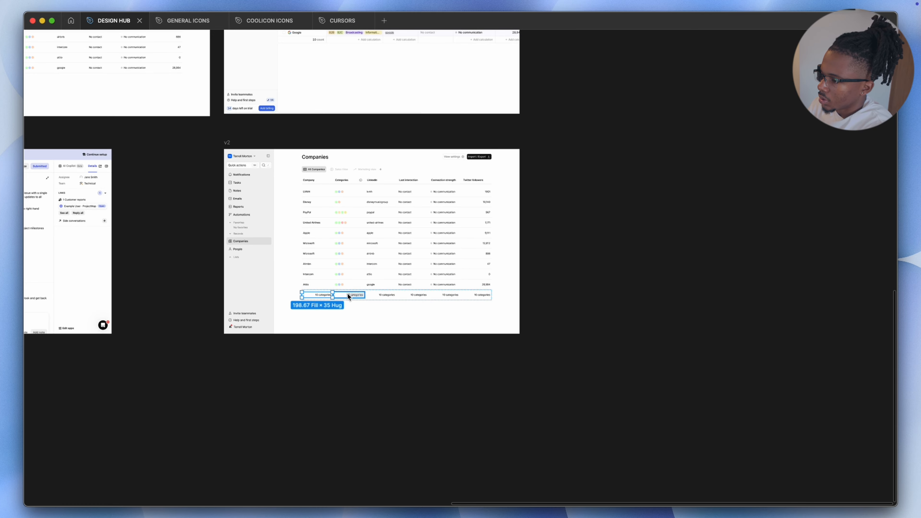
{"action": "scroll", "coordinate": [249, 194], "scroll_direction": "left", "scroll_amount": 5}
{"action": "scroll", "coordinate": [199, 189], "scroll_direction": "up", "scroll_amount": 5}
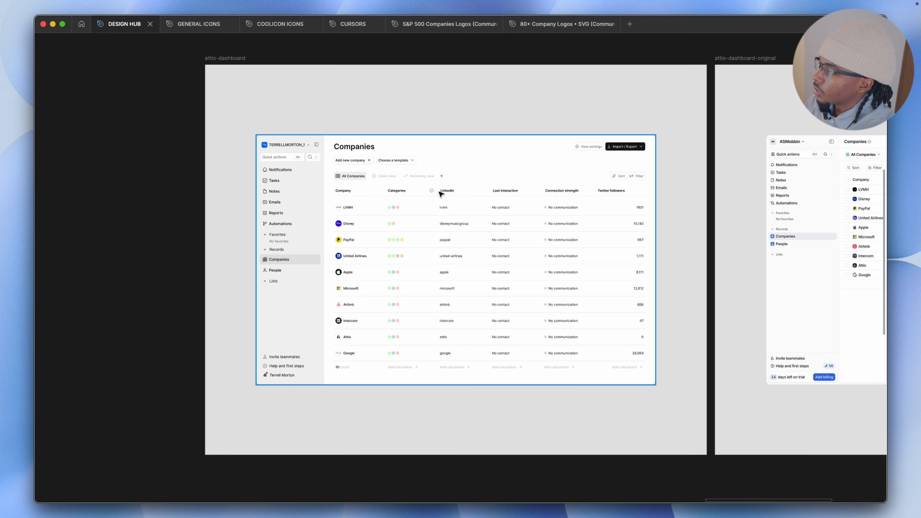
Compare the finished attio-dashboard frame with the original Attio reference screenshot
{"action": "scroll", "coordinate": [439, 194], "scroll_direction": "up", "scroll_amount": 5}
{"action": "scroll", "coordinate": [468, 170], "scroll_direction": "down", "scroll_amount": 1}
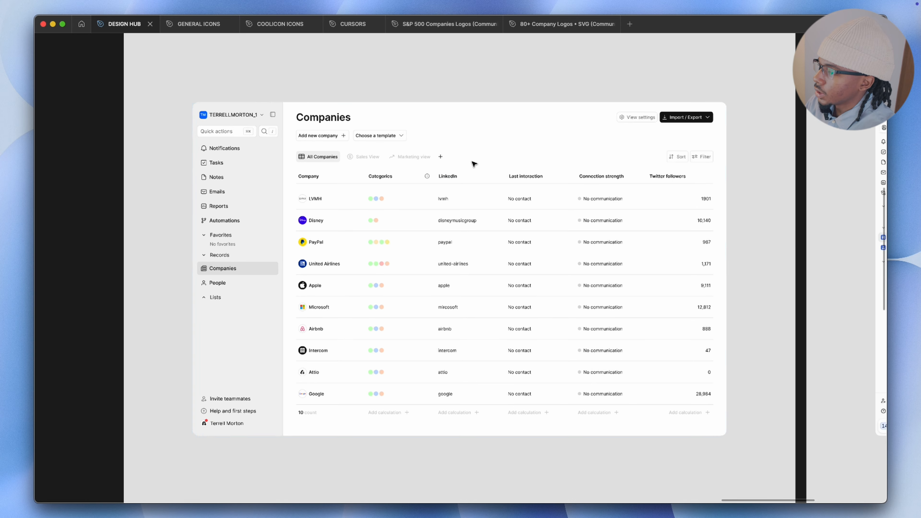
{"action": "scroll", "coordinate": [474, 164], "scroll_direction": "up", "scroll_amount": 3}
{"action": "scroll", "coordinate": [456, 186], "scroll_direction": "up", "scroll_amount": 2}
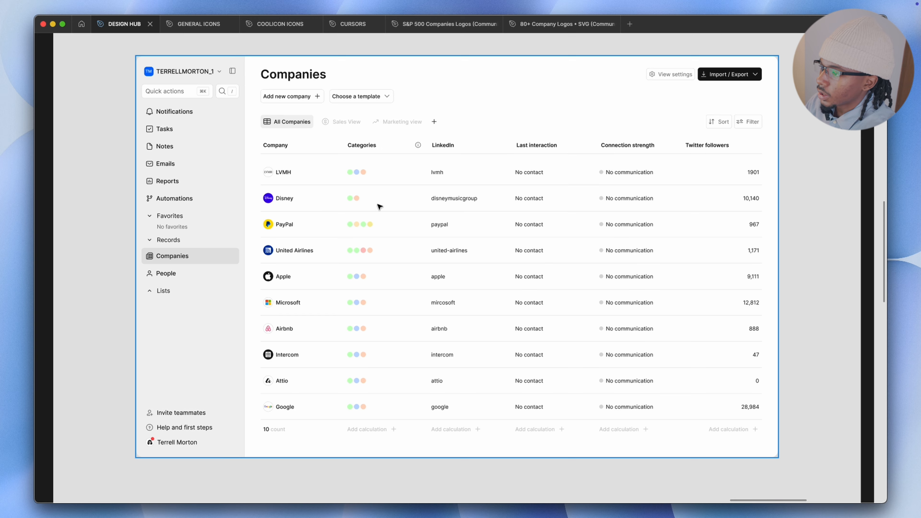
{"action": "scroll", "coordinate": [454, 142], "scroll_direction": "up", "scroll_amount": 1}
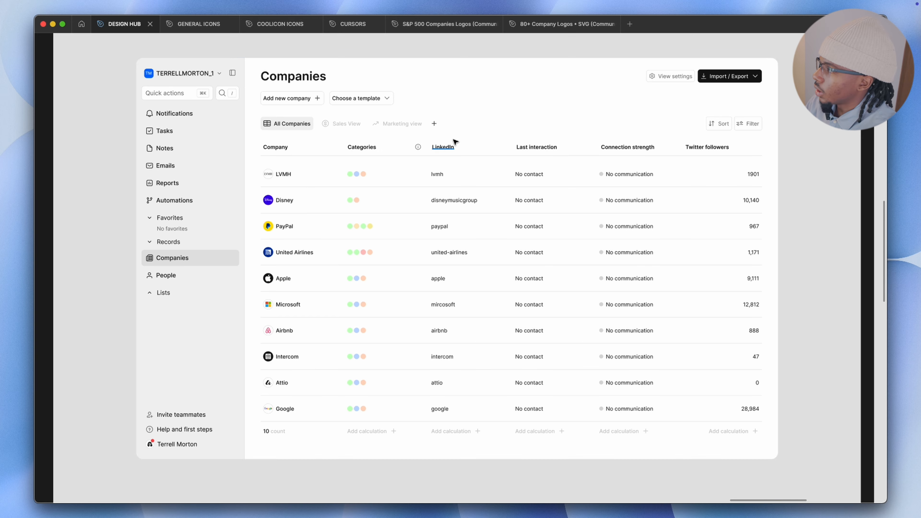
{"action": "scroll", "coordinate": [319, 99], "scroll_direction": "up", "scroll_amount": 5}
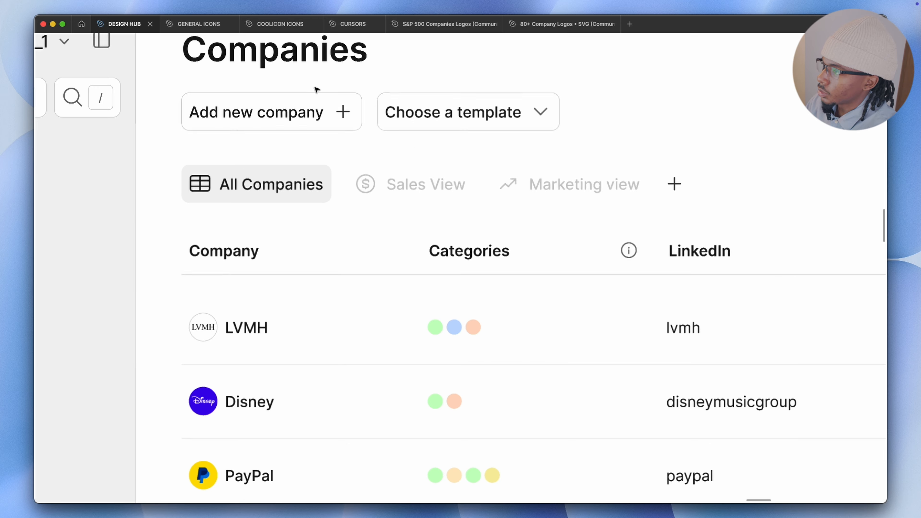
{"action": "scroll", "coordinate": [315, 91], "scroll_direction": "down", "scroll_amount": 10}
{"action": "scroll", "coordinate": [466, 204], "scroll_direction": "down", "scroll_amount": 2}
{"action": "scroll", "coordinate": [490, 187], "scroll_direction": "right", "scroll_amount": 8}
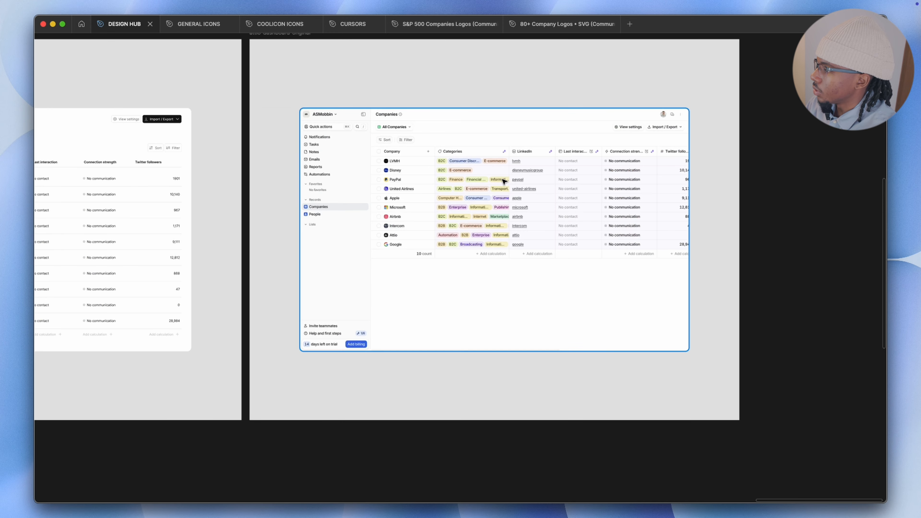
{"action": "scroll", "coordinate": [506, 181], "scroll_direction": "up", "scroll_amount": 2}
{"action": "scroll", "coordinate": [501, 184], "scroll_direction": "left", "scroll_amount": 10}
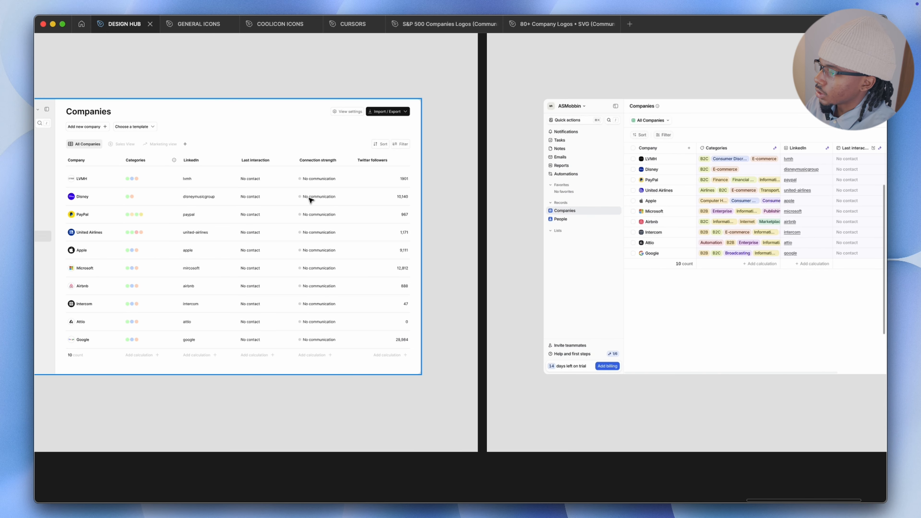
{"action": "scroll", "coordinate": [316, 203], "scroll_direction": "left", "scroll_amount": 2}
Zoom into the reference's sidebar and table, then review the finished dashboard's rows
{"action": "scroll", "coordinate": [565, 115], "scroll_direction": "right", "scroll_amount": 7}
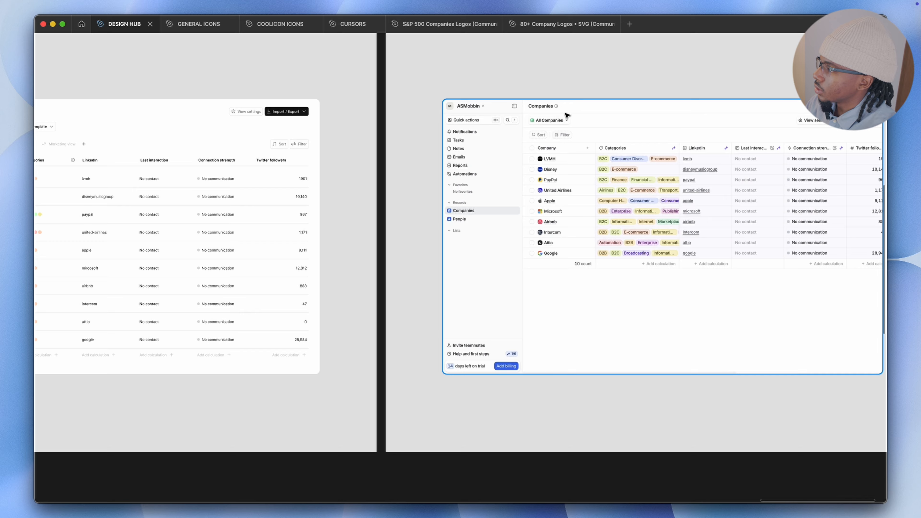
{"action": "scroll", "coordinate": [577, 109], "scroll_direction": "up", "scroll_amount": 3}
{"action": "scroll", "coordinate": [577, 109], "scroll_direction": "up", "scroll_amount": 2}
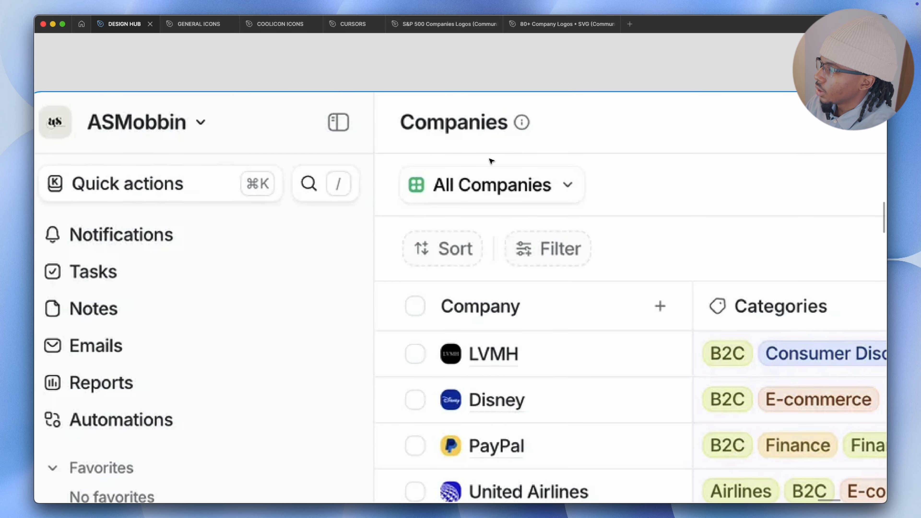
{"action": "scroll", "coordinate": [399, 203], "scroll_direction": "down", "scroll_amount": 3}
{"action": "scroll", "coordinate": [220, 263], "scroll_direction": "left", "scroll_amount": 3}
{"action": "scroll", "coordinate": [340, 237], "scroll_direction": "up", "scroll_amount": 3}
{"action": "scroll", "coordinate": [340, 236], "scroll_direction": "down", "scroll_amount": 6}
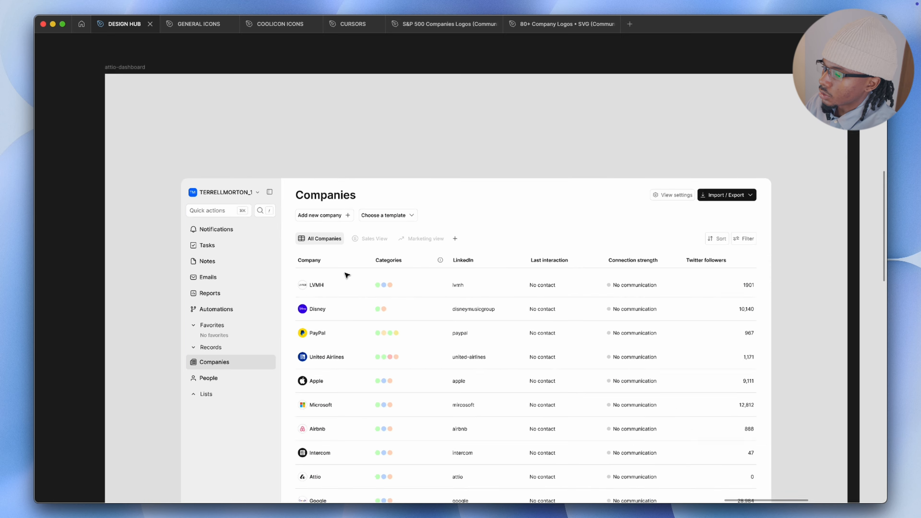
{"action": "scroll", "coordinate": [272, 250], "scroll_direction": "up", "scroll_amount": 2}
{"action": "scroll", "coordinate": [272, 250], "scroll_direction": "up", "scroll_amount": 3}
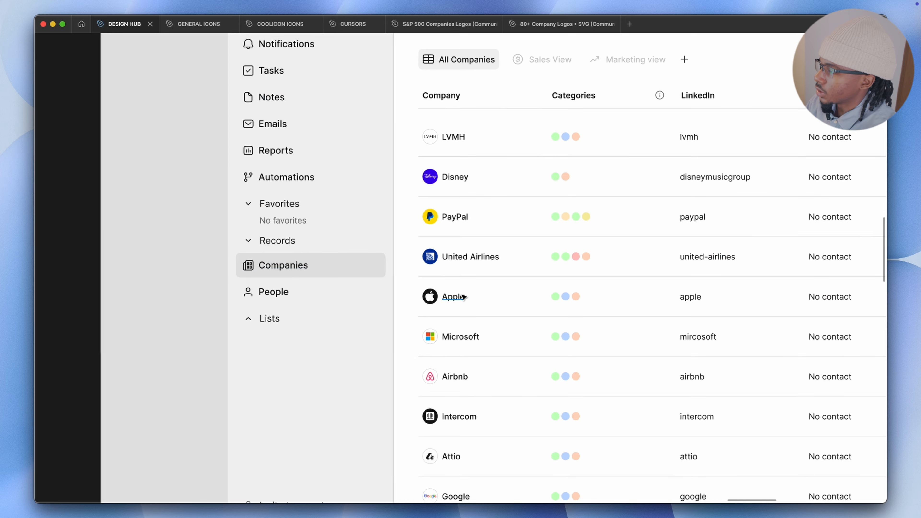
{"action": "scroll", "coordinate": [454, 287], "scroll_direction": "down", "scroll_amount": 4}
{"action": "scroll", "coordinate": [363, 264], "scroll_direction": "up", "scroll_amount": 2}
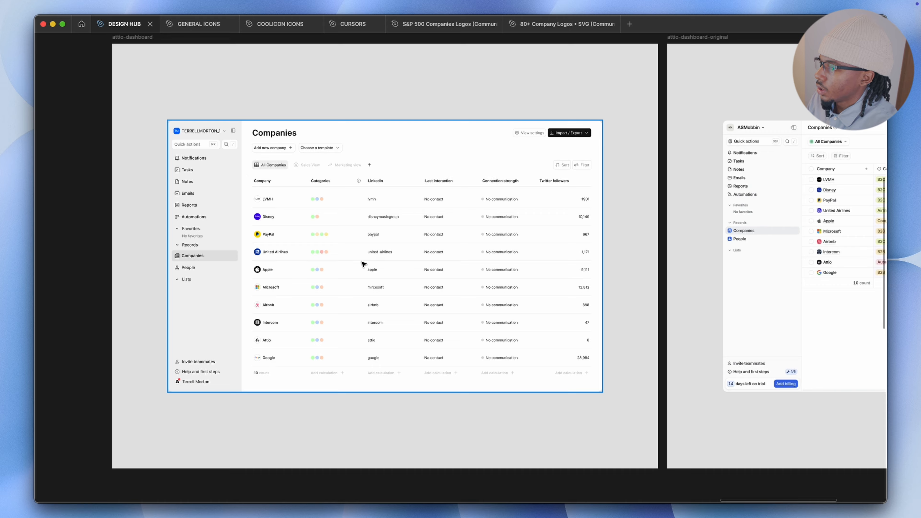
{"action": "scroll", "coordinate": [364, 264], "scroll_direction": "up", "scroll_amount": 5}
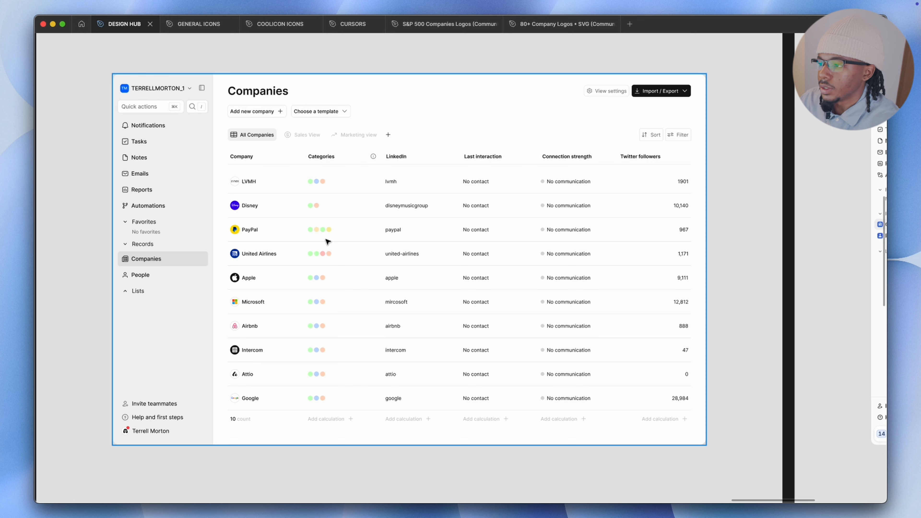
{"action": "scroll", "coordinate": [328, 241], "scroll_direction": "up", "scroll_amount": 3}
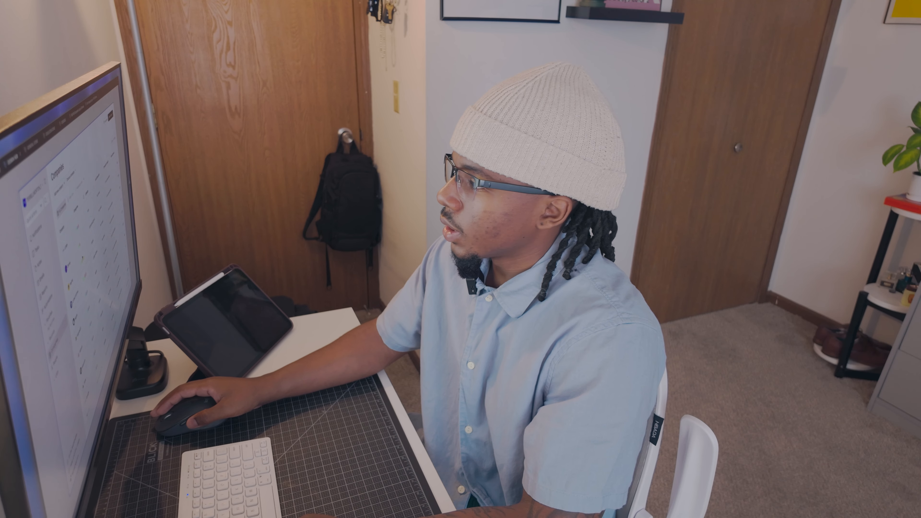